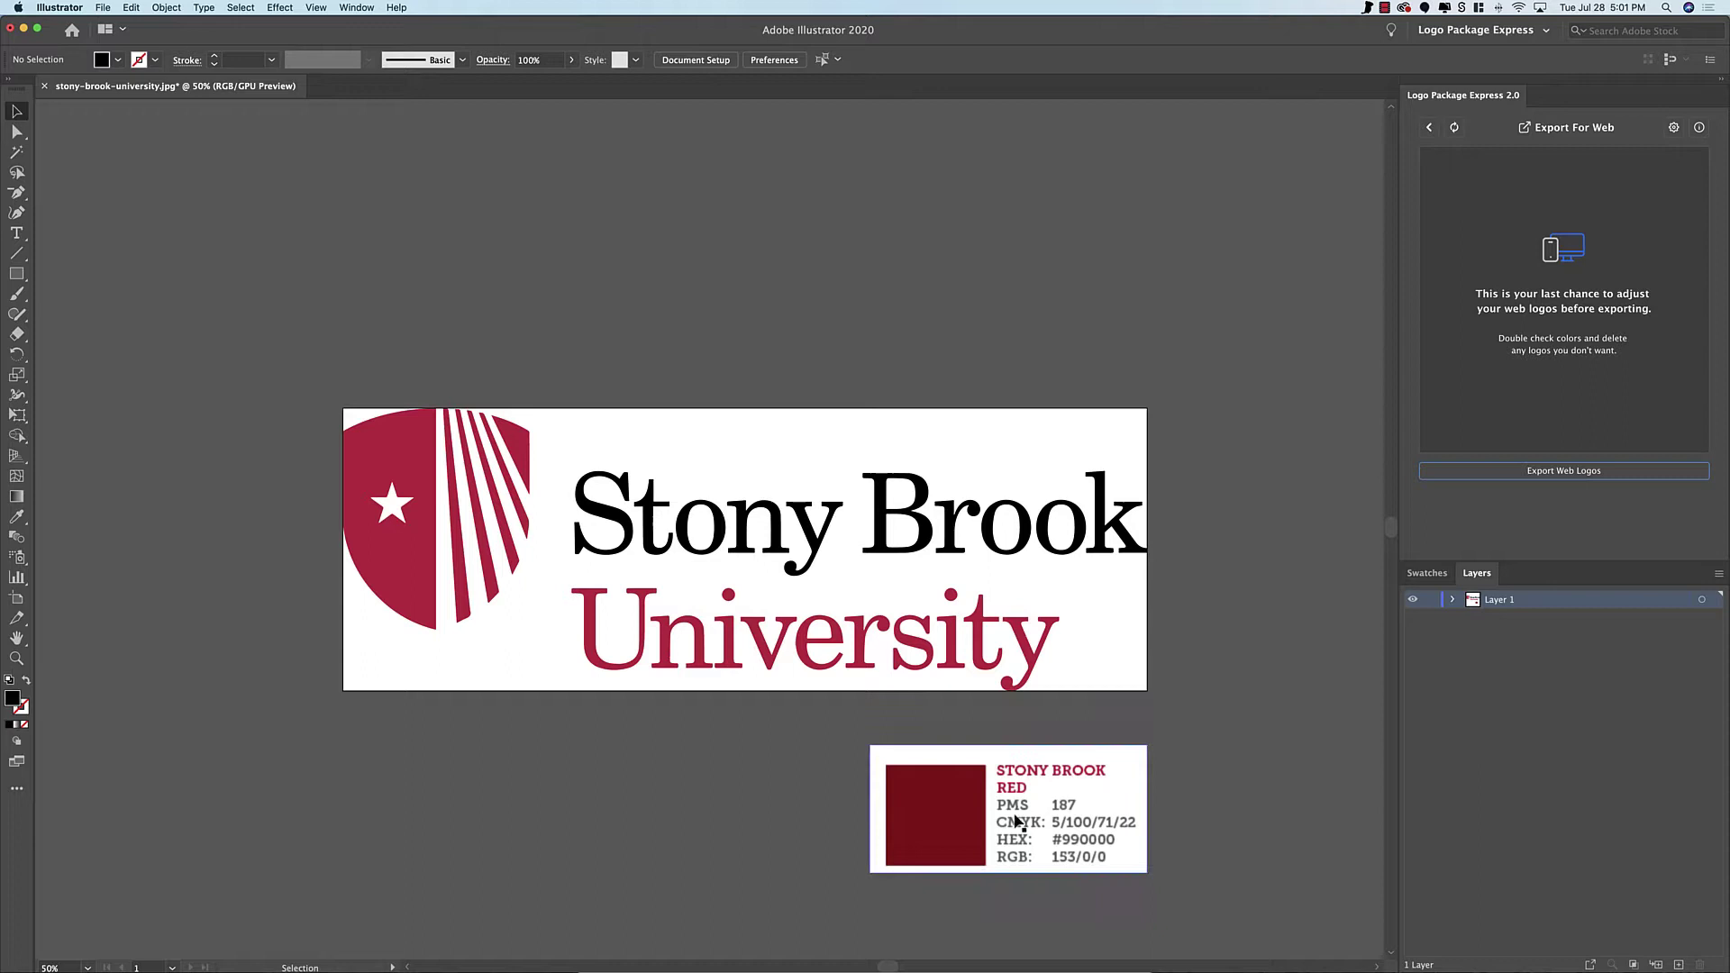
scroll(1085, 848, down, 2)
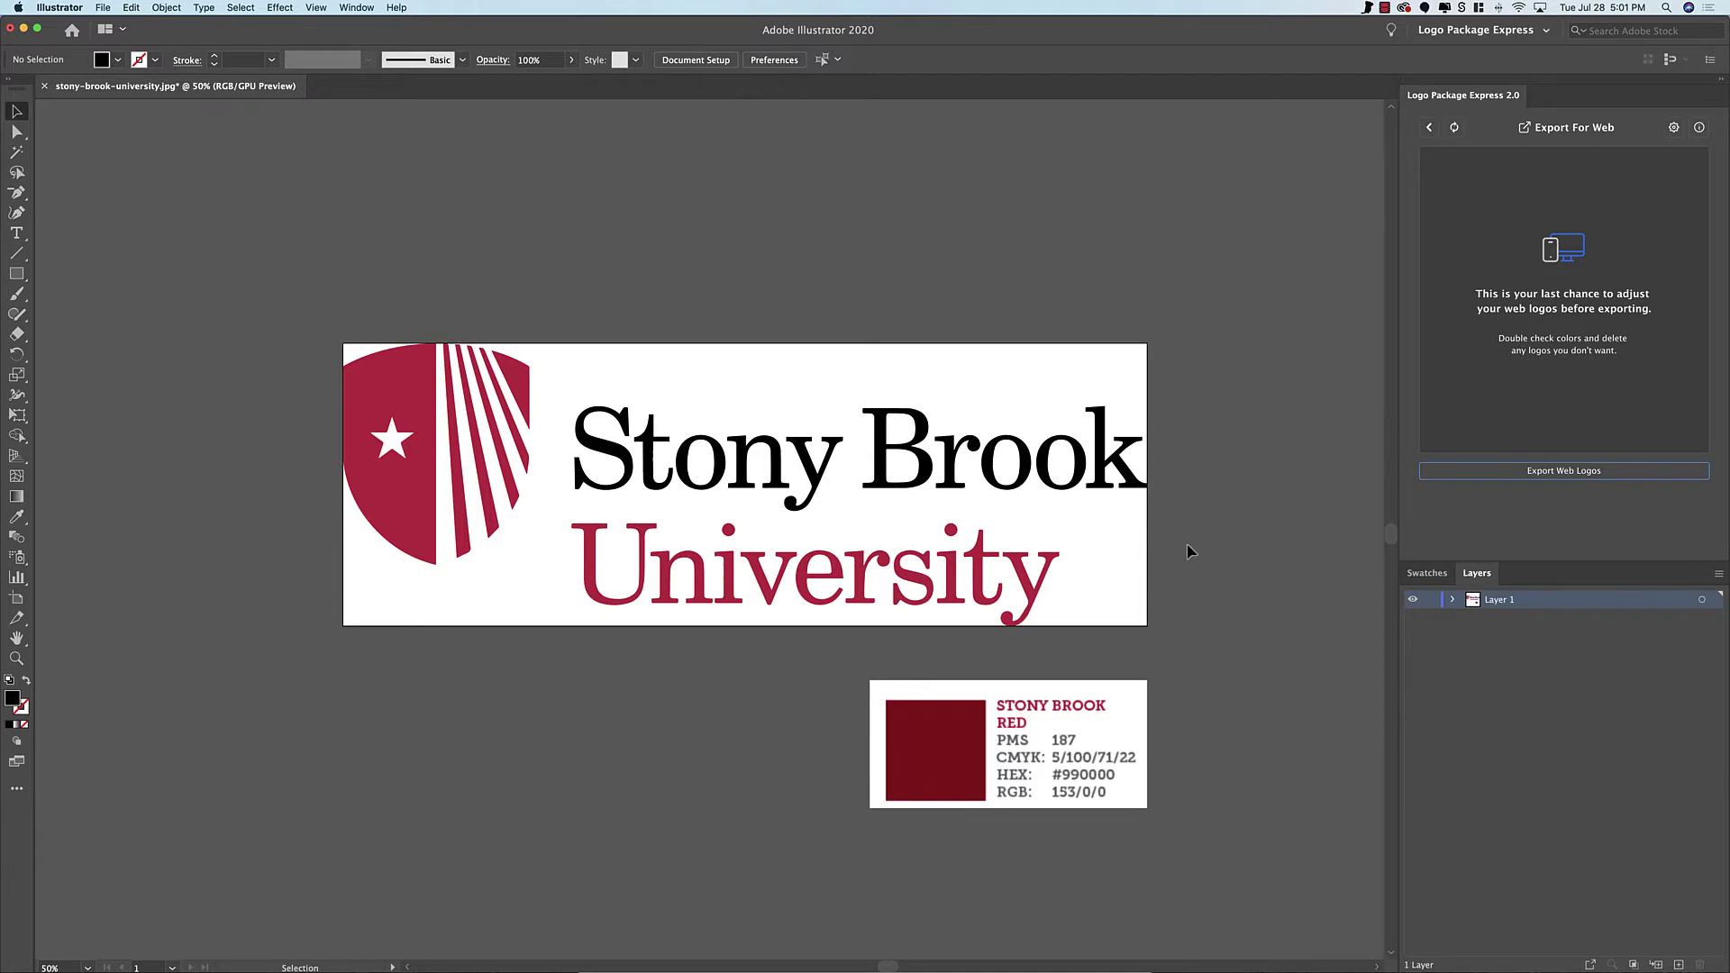
- Add PANTONE 187 C from the PANTONE+ Solid Coated colour book to the document swatches
click(354, 8)
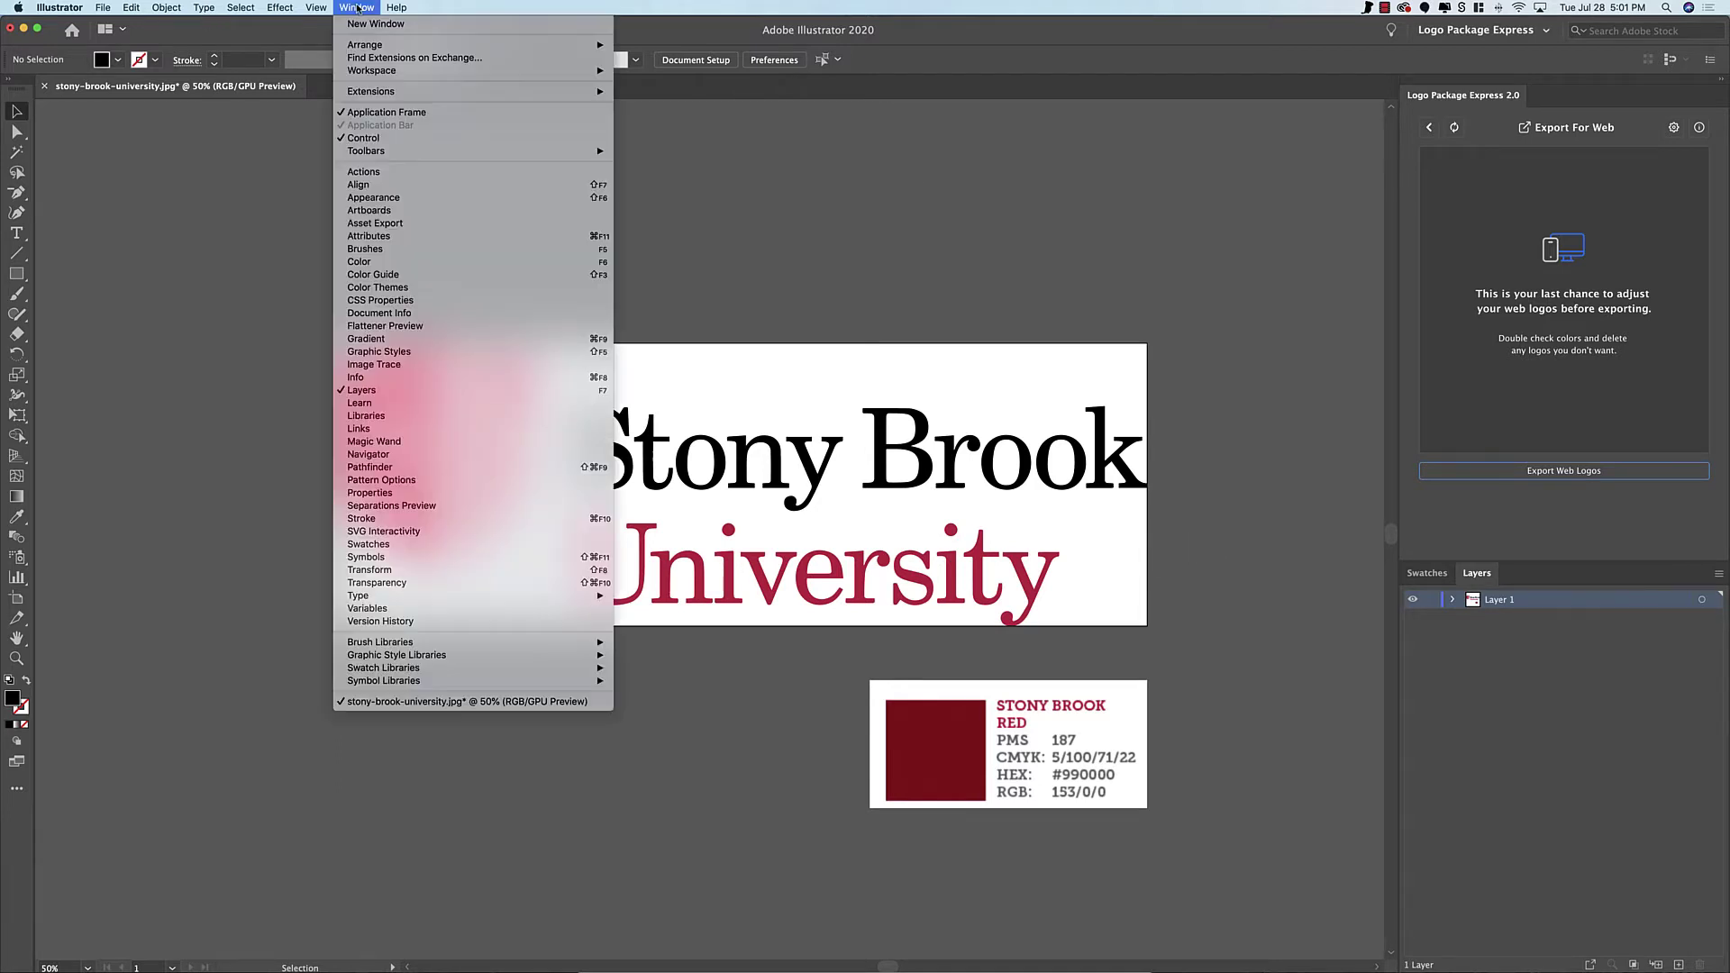
click(369, 544)
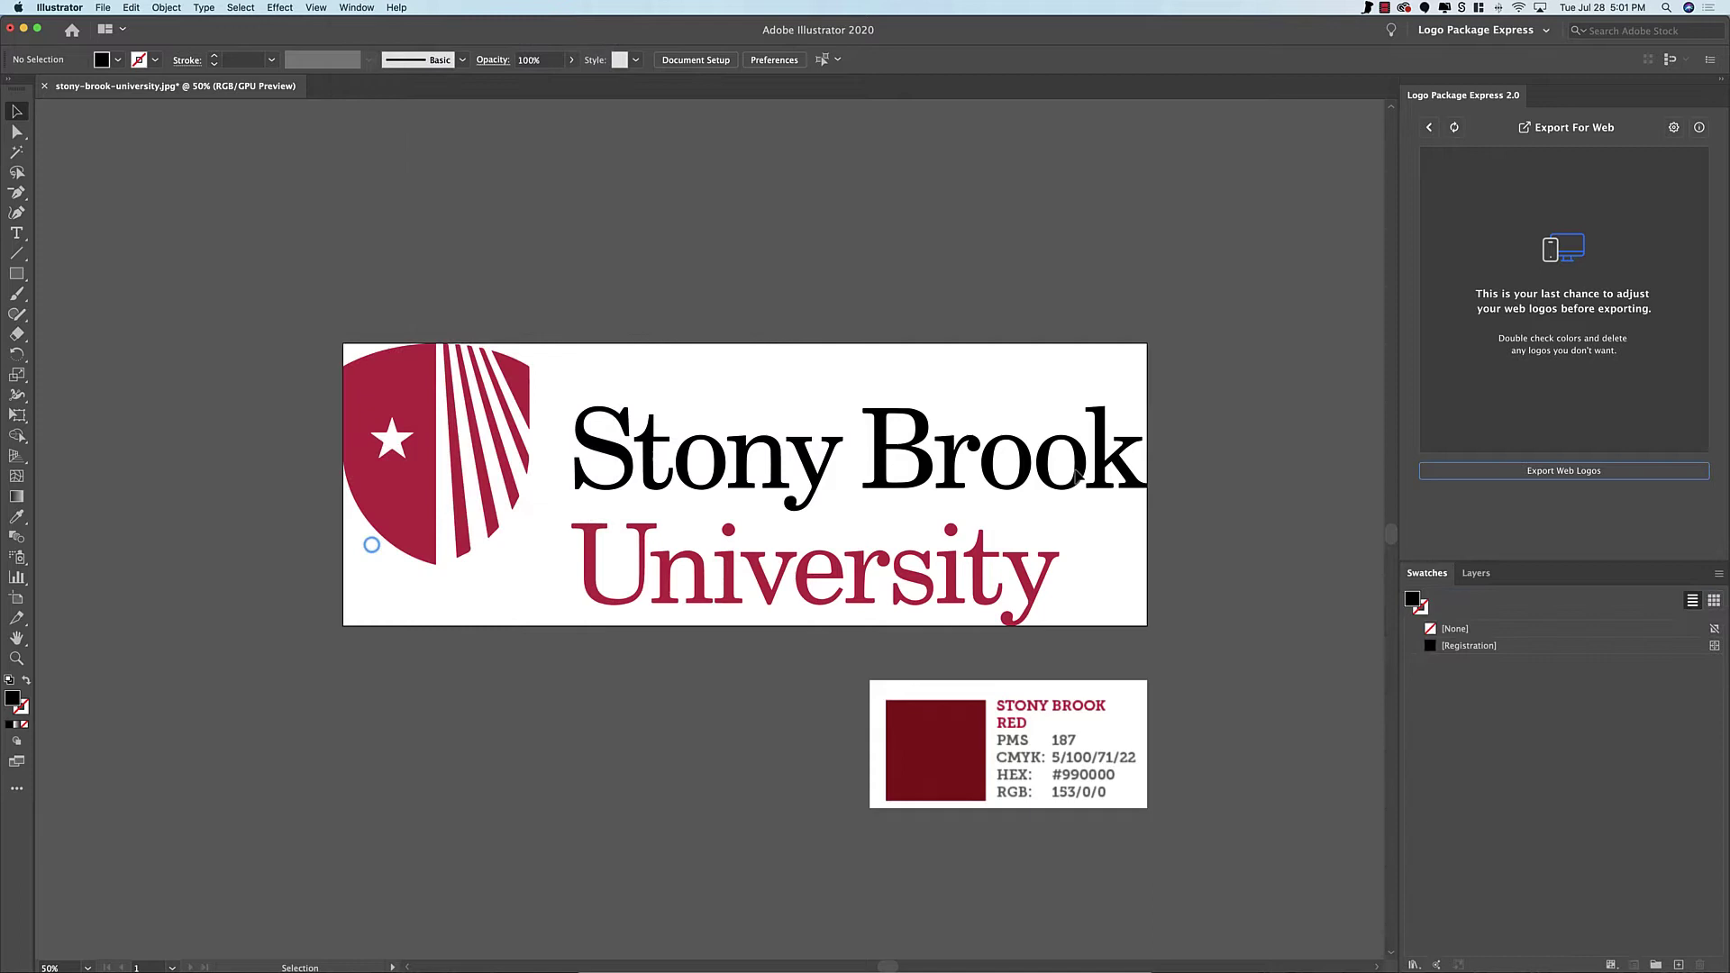
click(1720, 573)
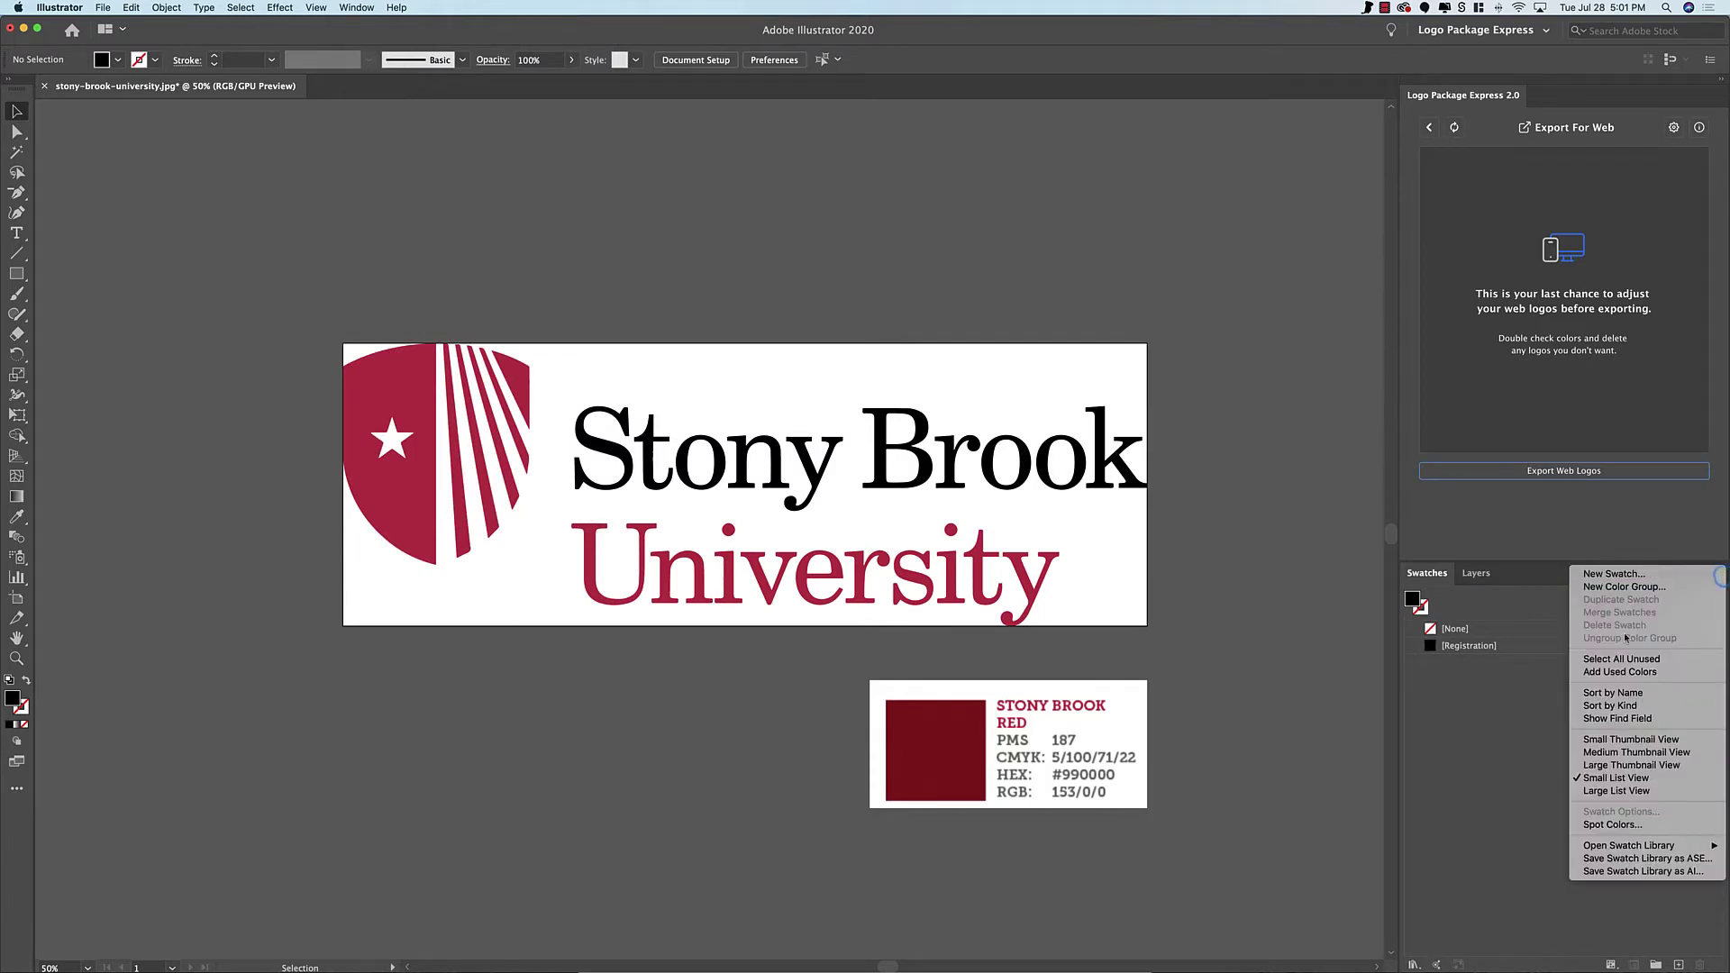
mouse_move(1628, 844)
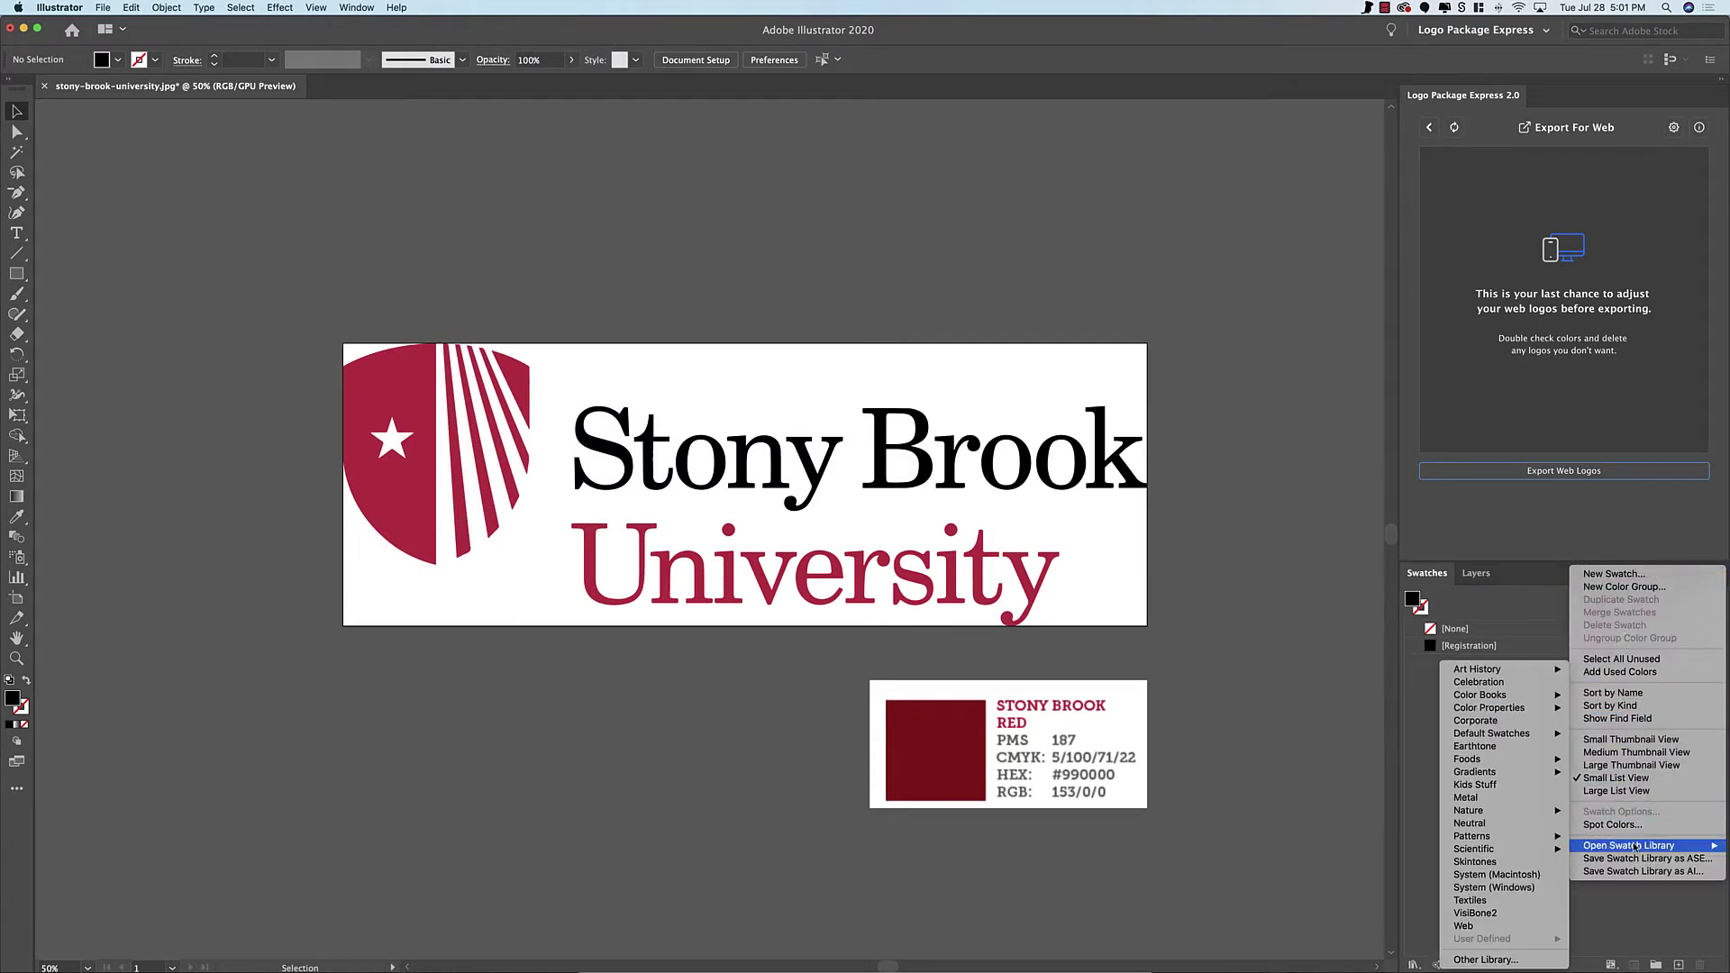
mouse_move(1482, 695)
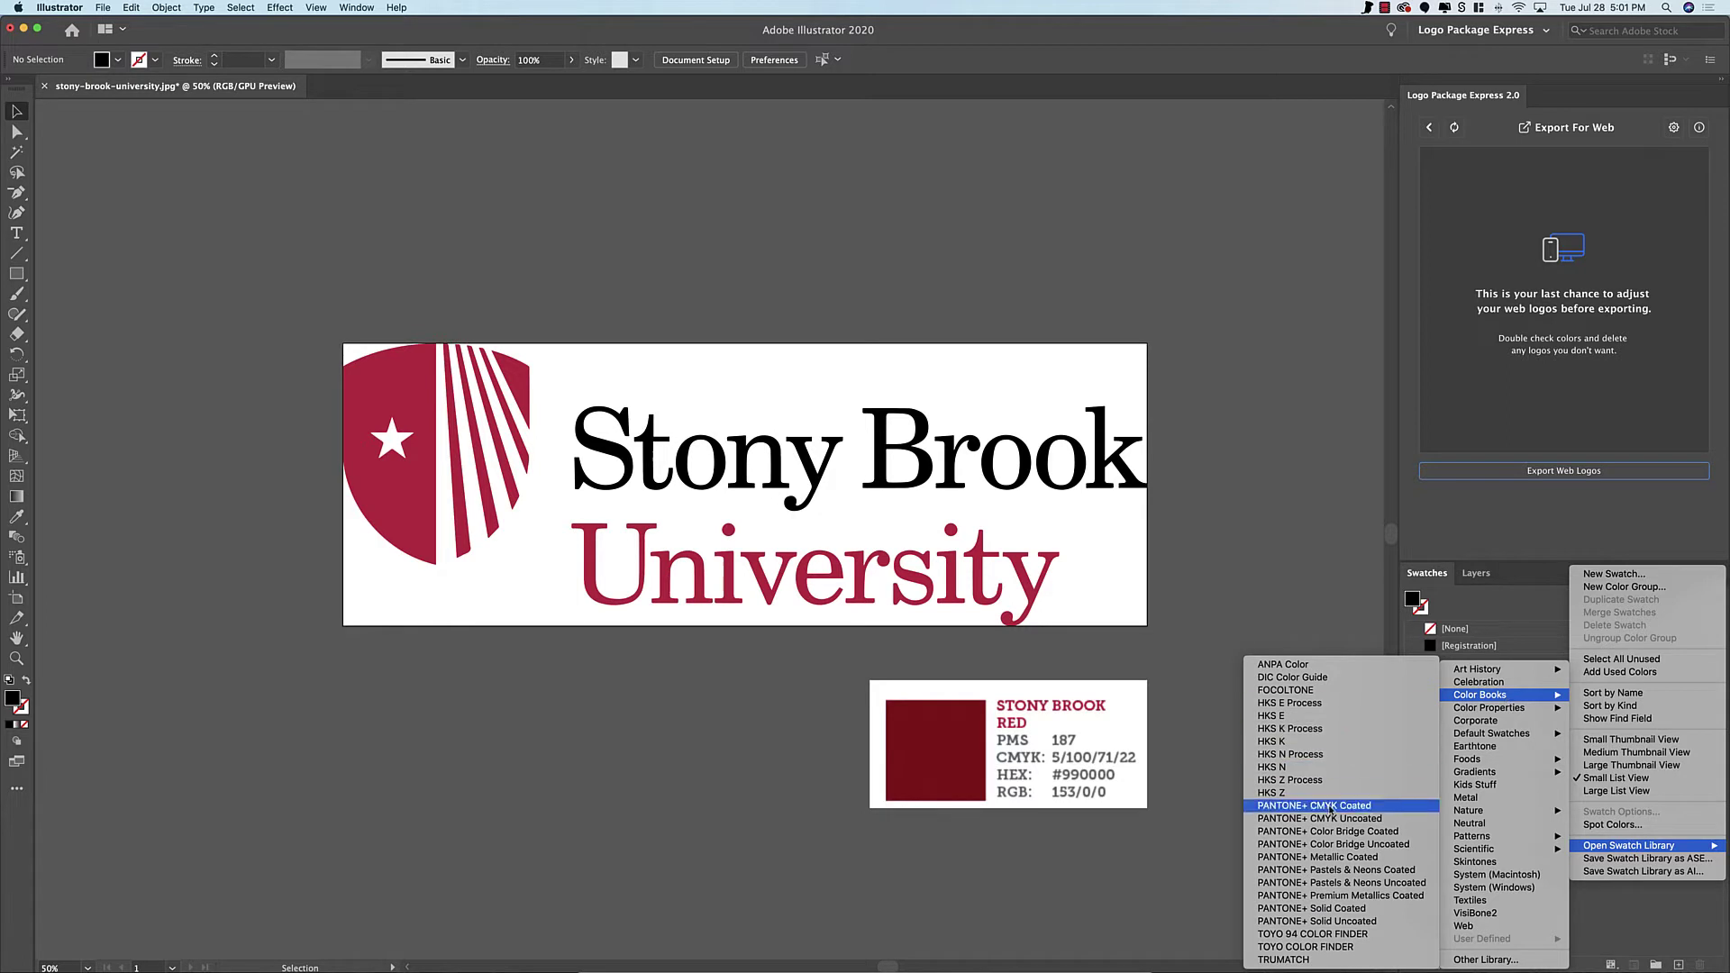
click(1332, 908)
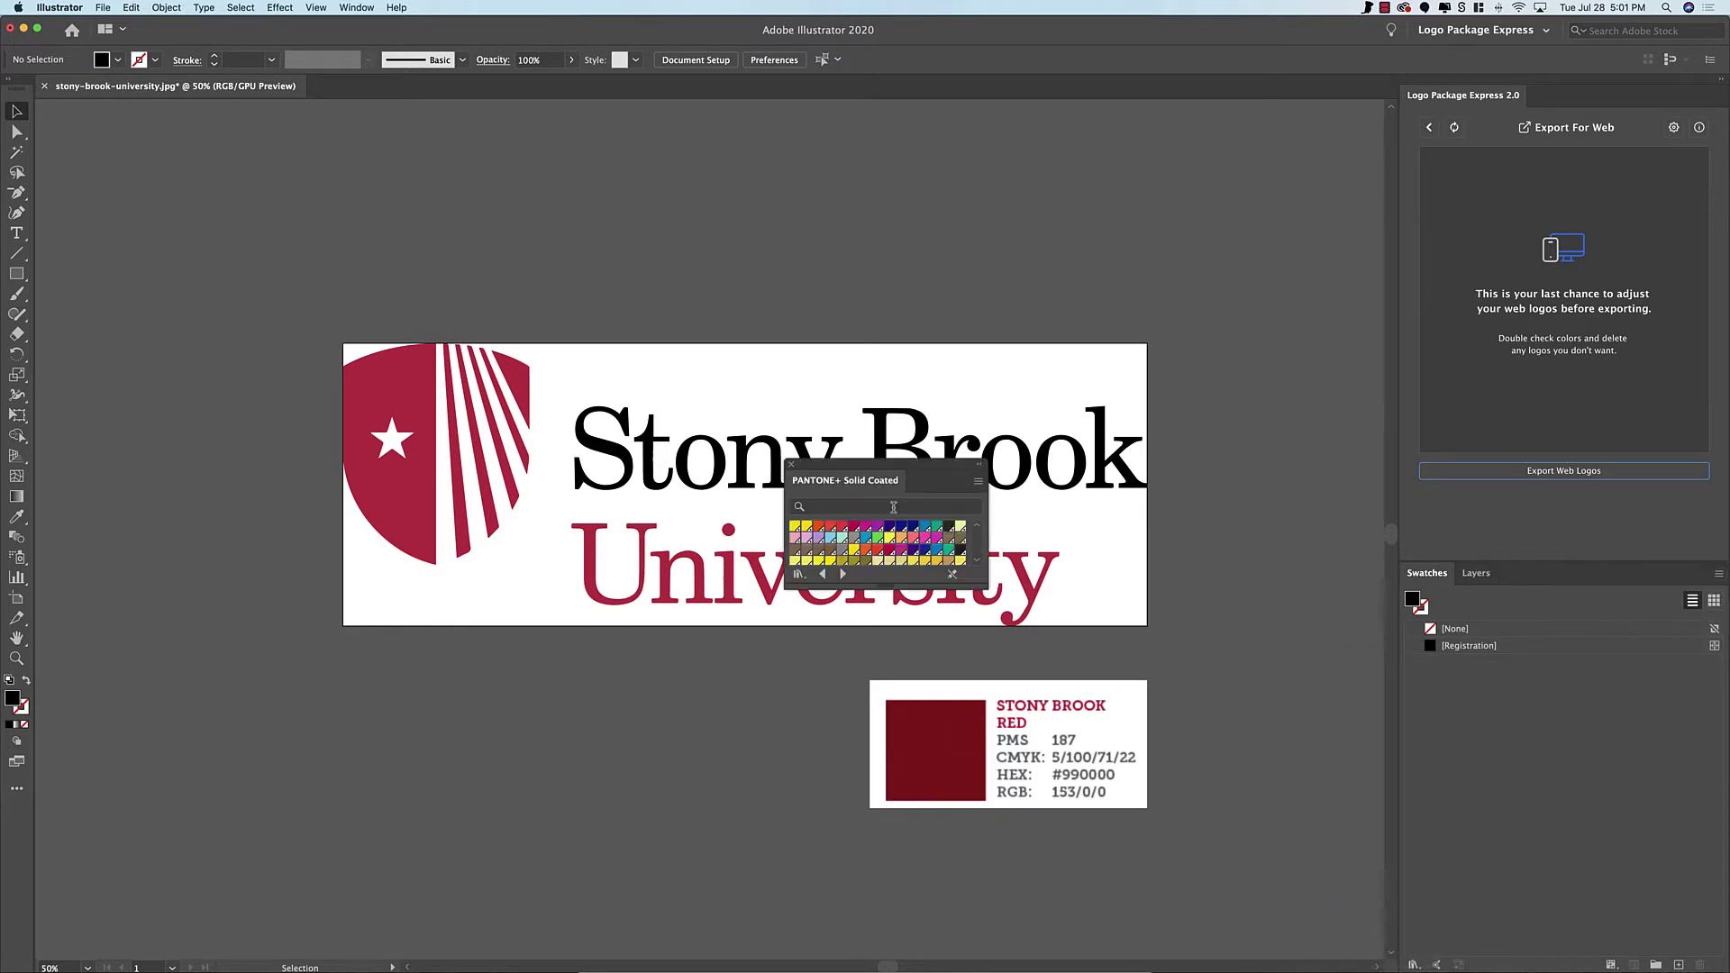
click(893, 506)
text(187)
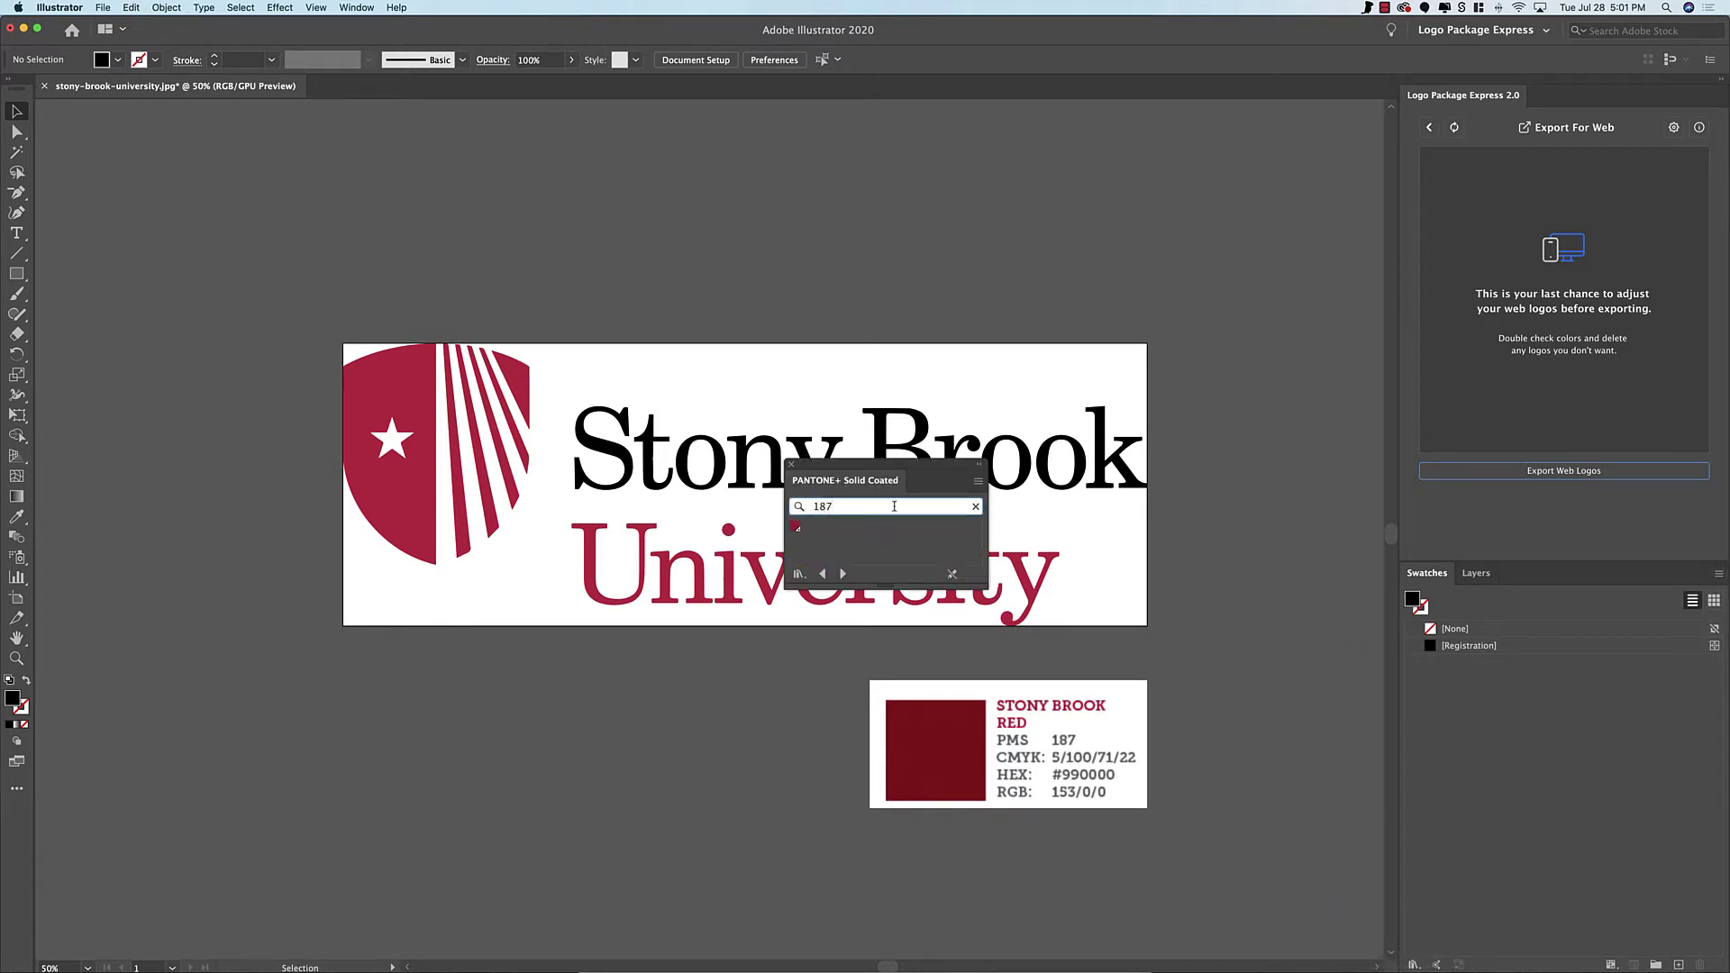
click(792, 530)
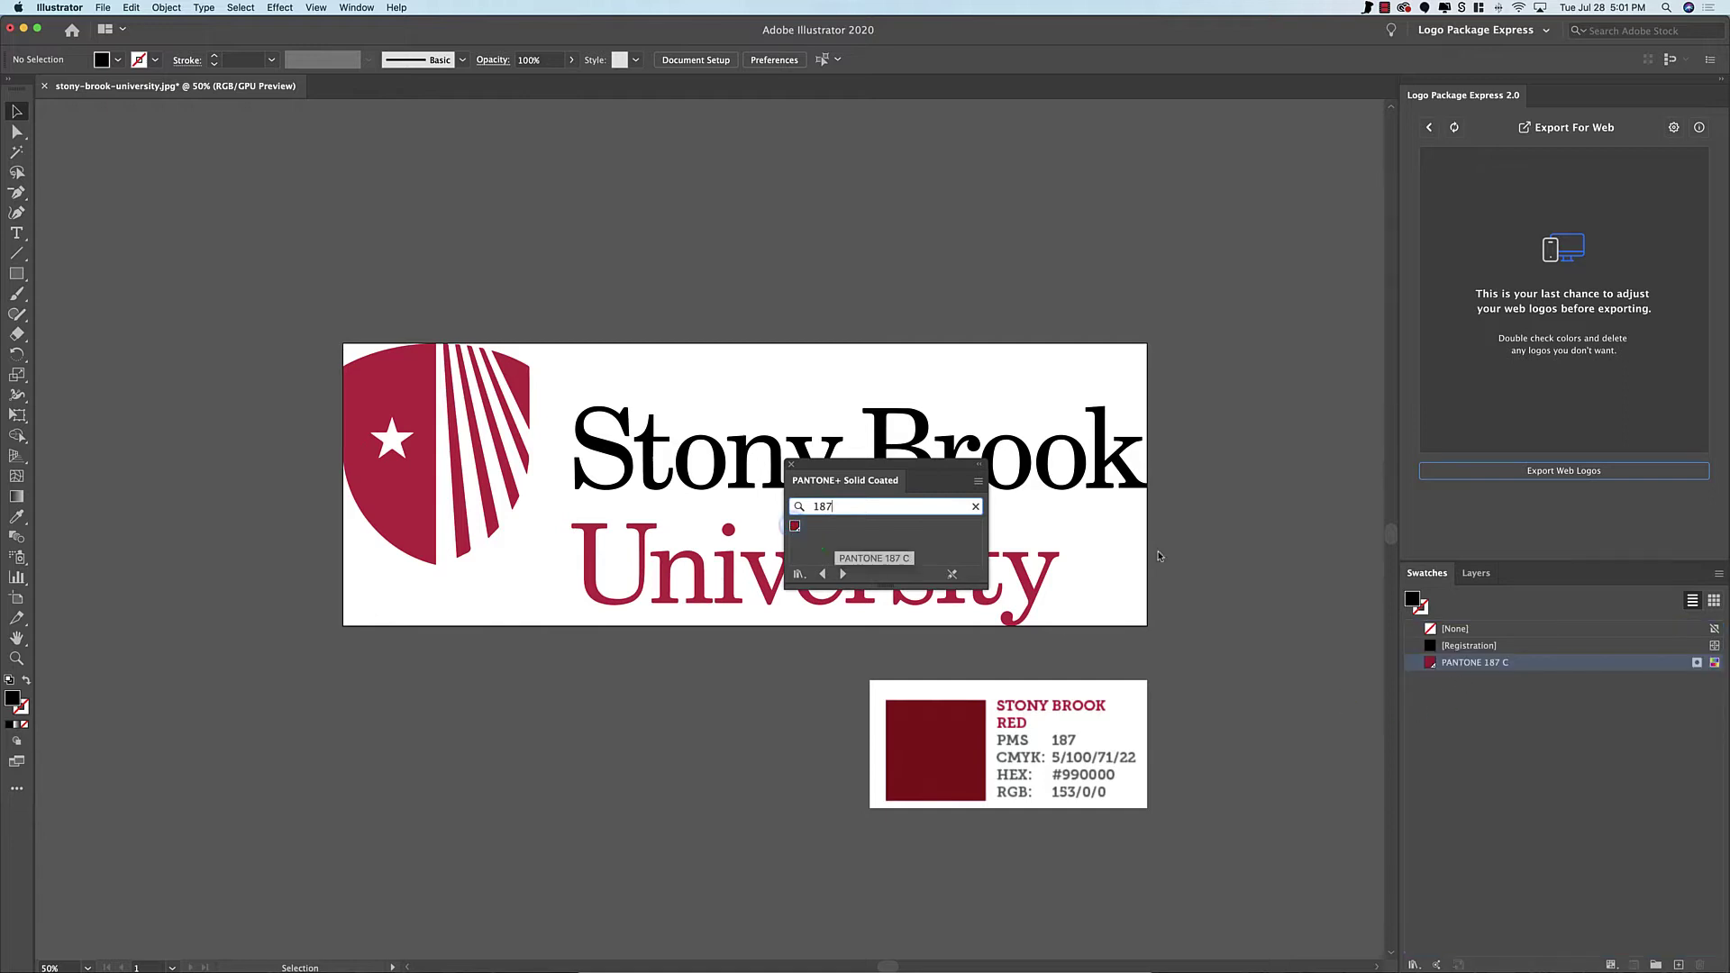
click(792, 466)
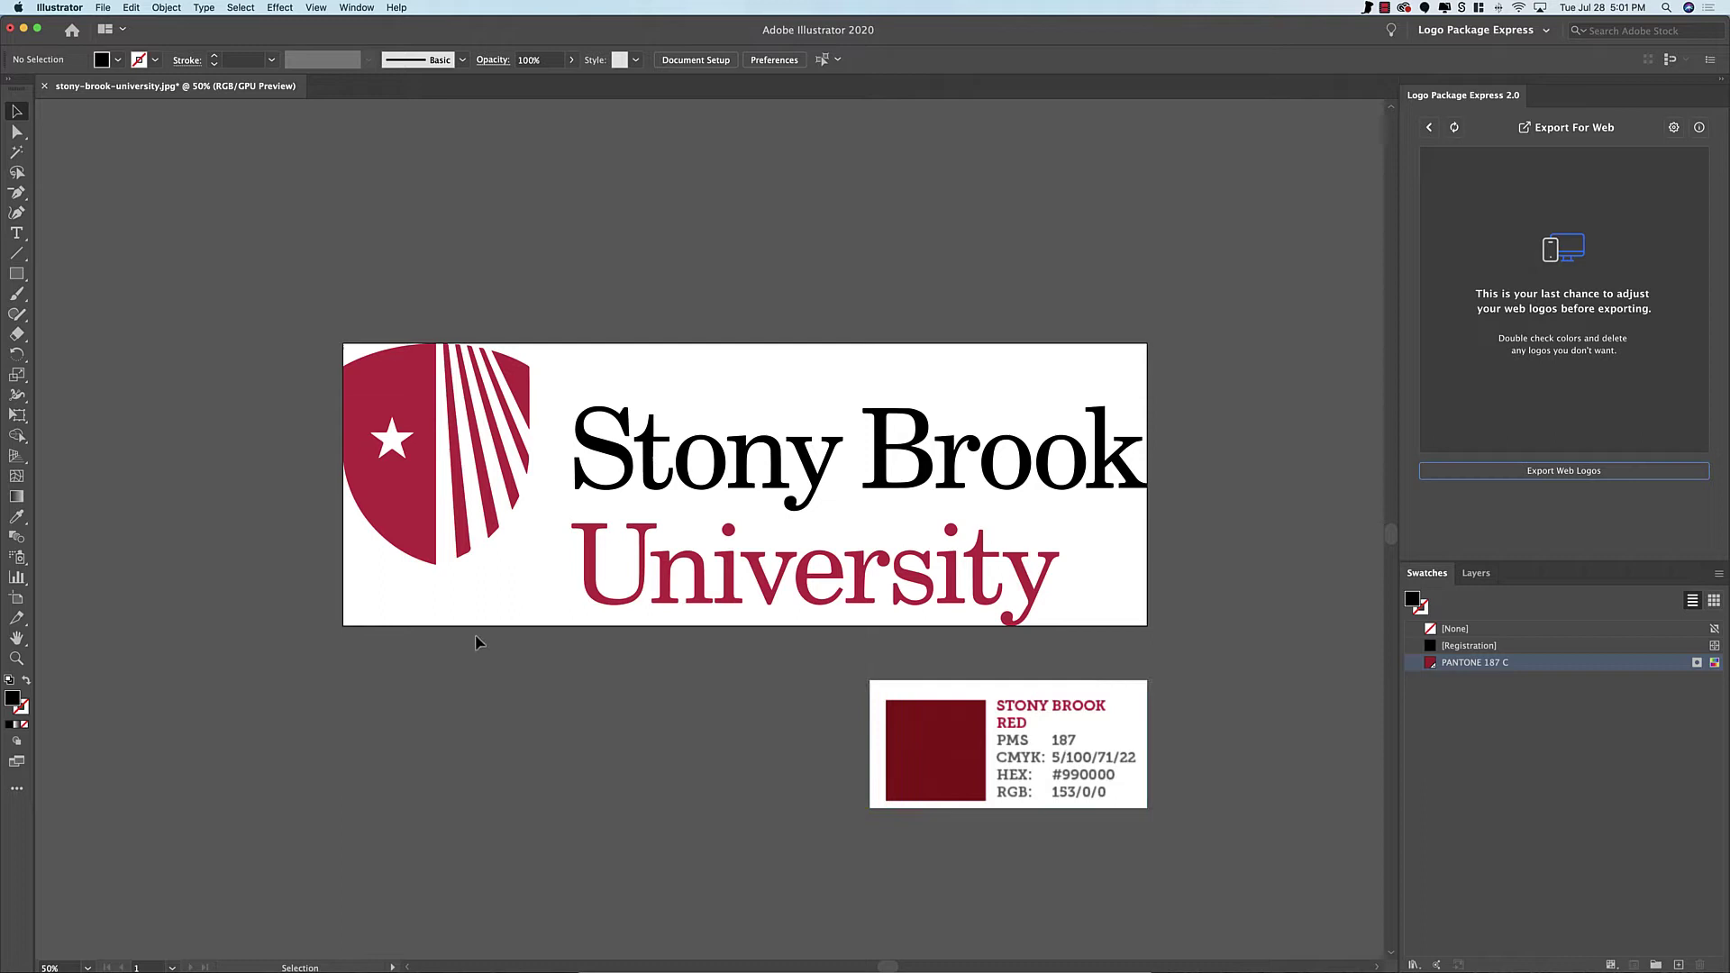
- Select the red shield and the University text for PANTONE 187 C, then deselect
click(532, 579)
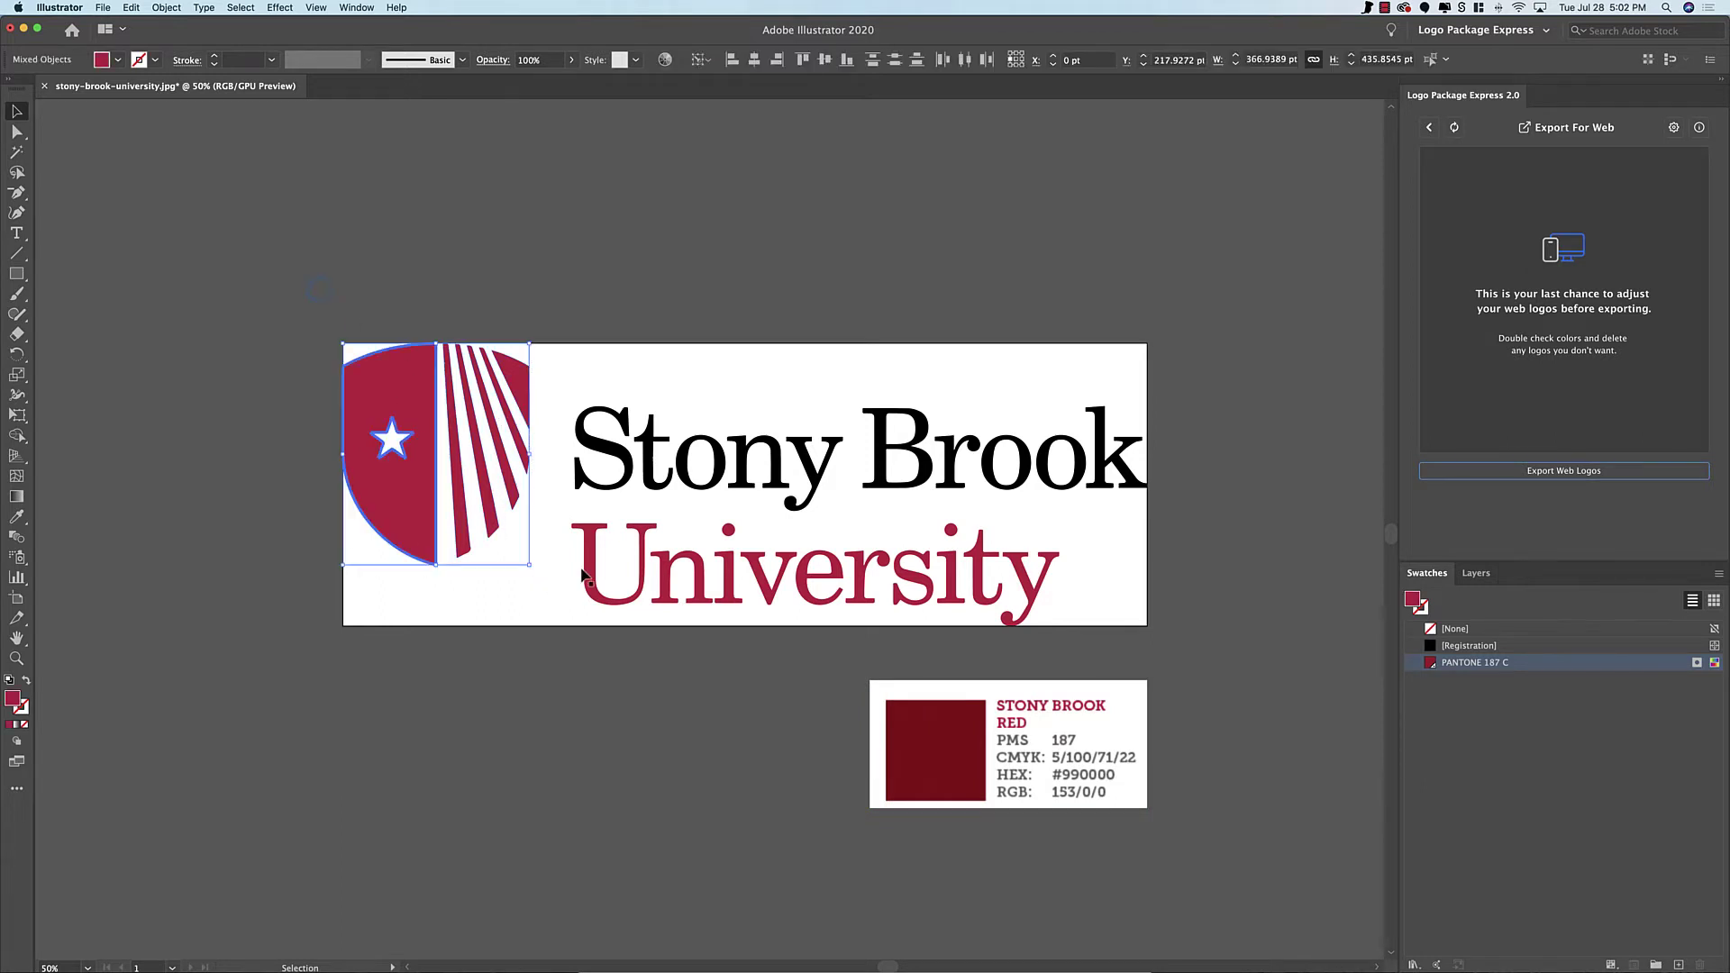
shift+click(1082, 625)
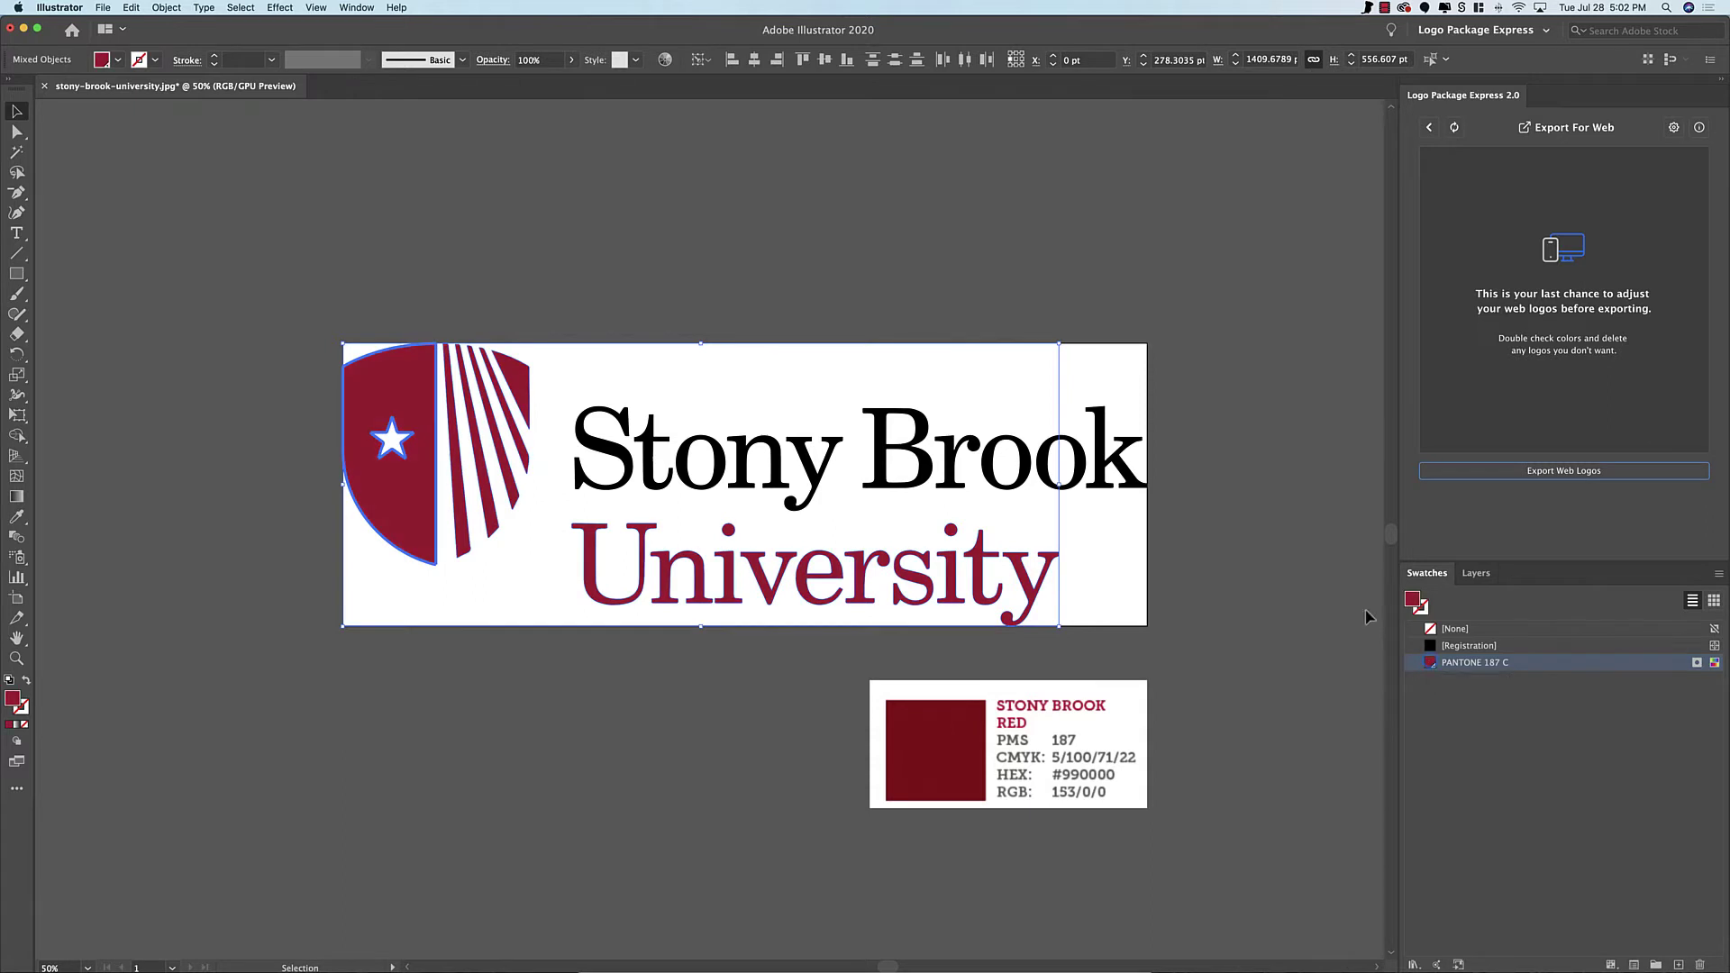
click(1094, 194)
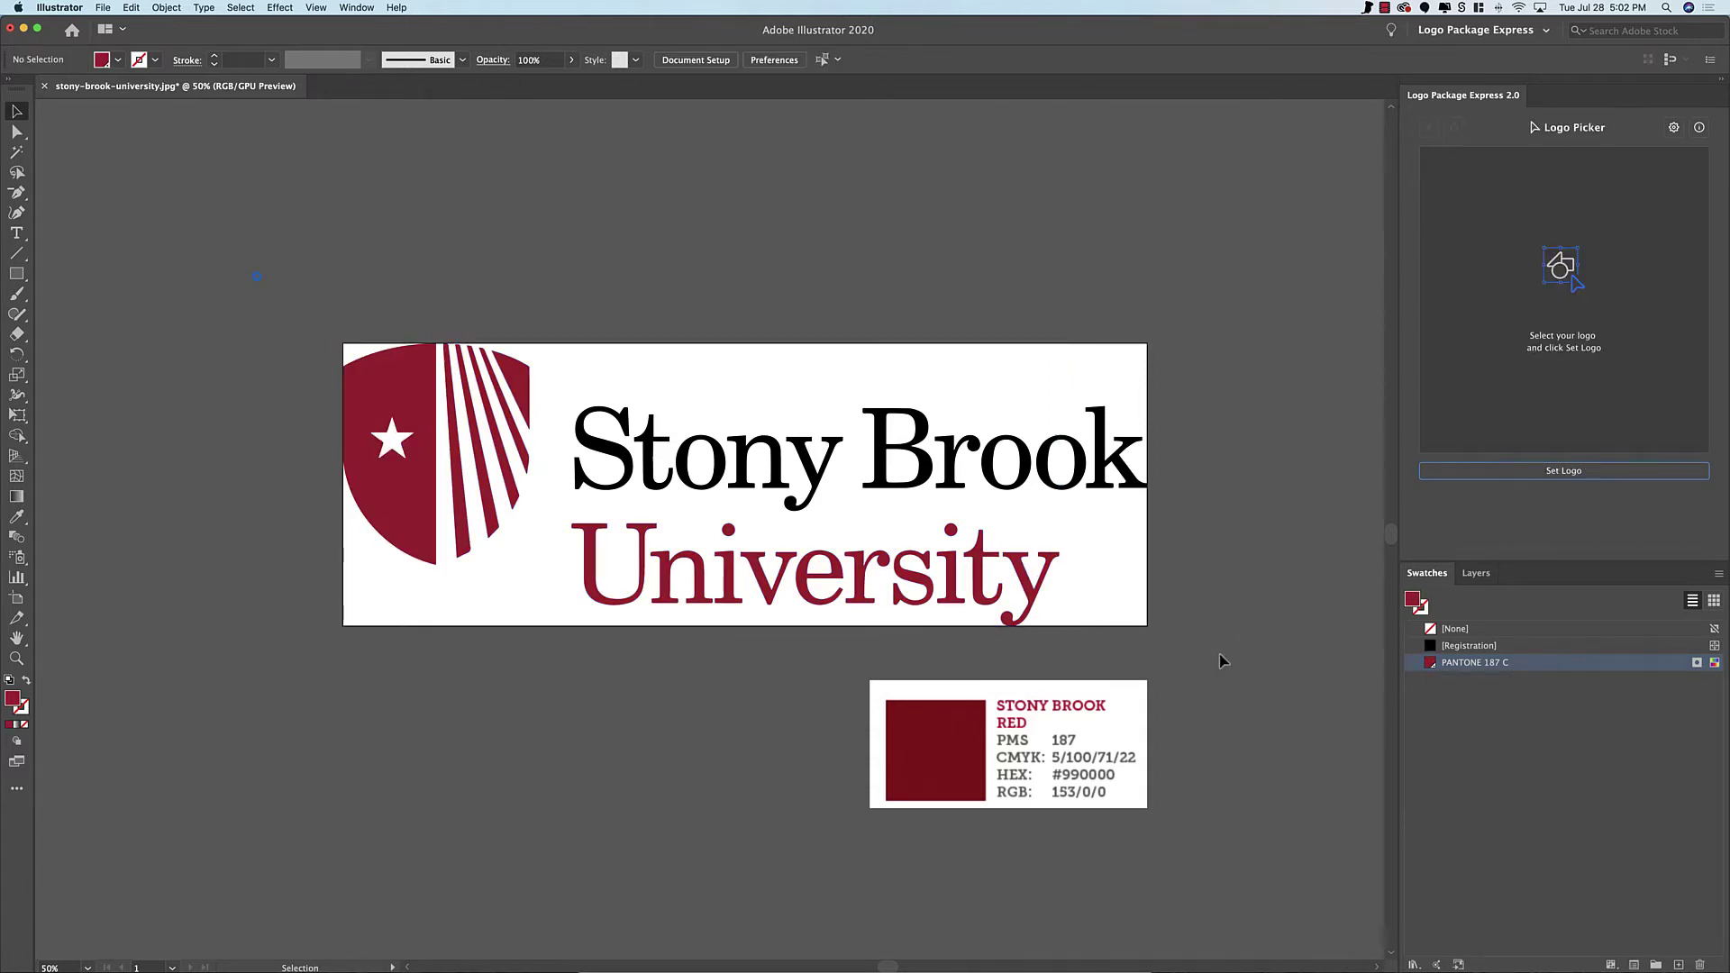
- Assign the full logo, the shield as Logo Mark and the wordmark as Logotype, then make print logos
drag(336, 293, 1243, 662)
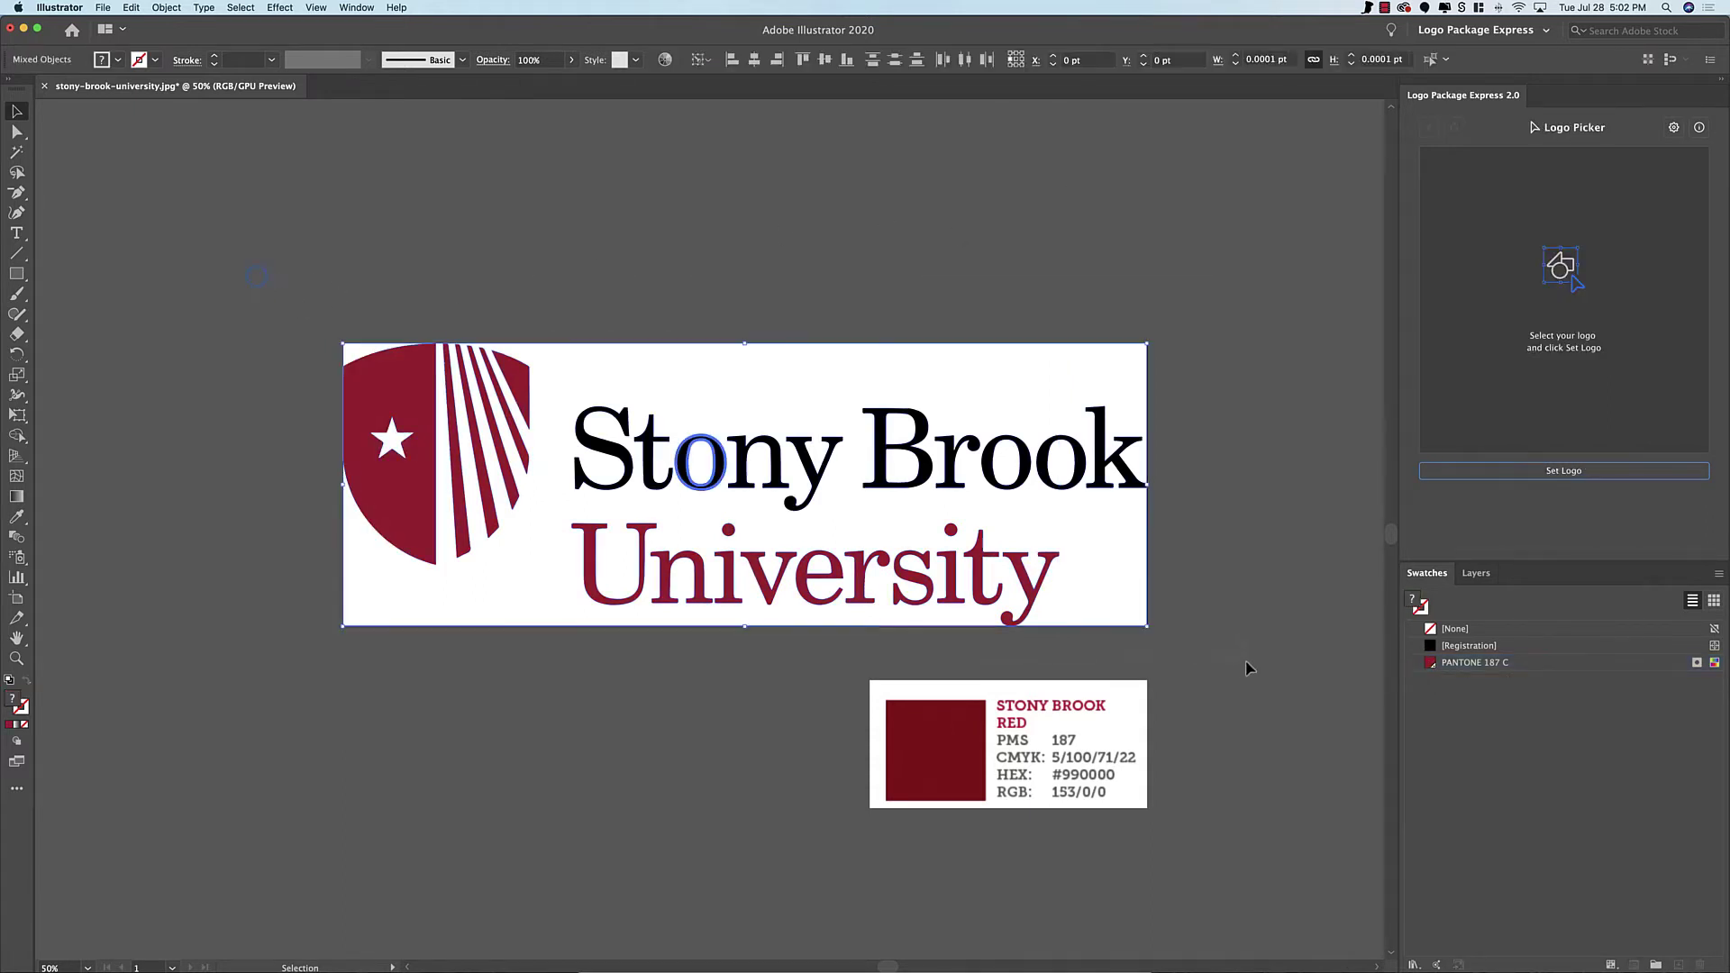
click(1545, 473)
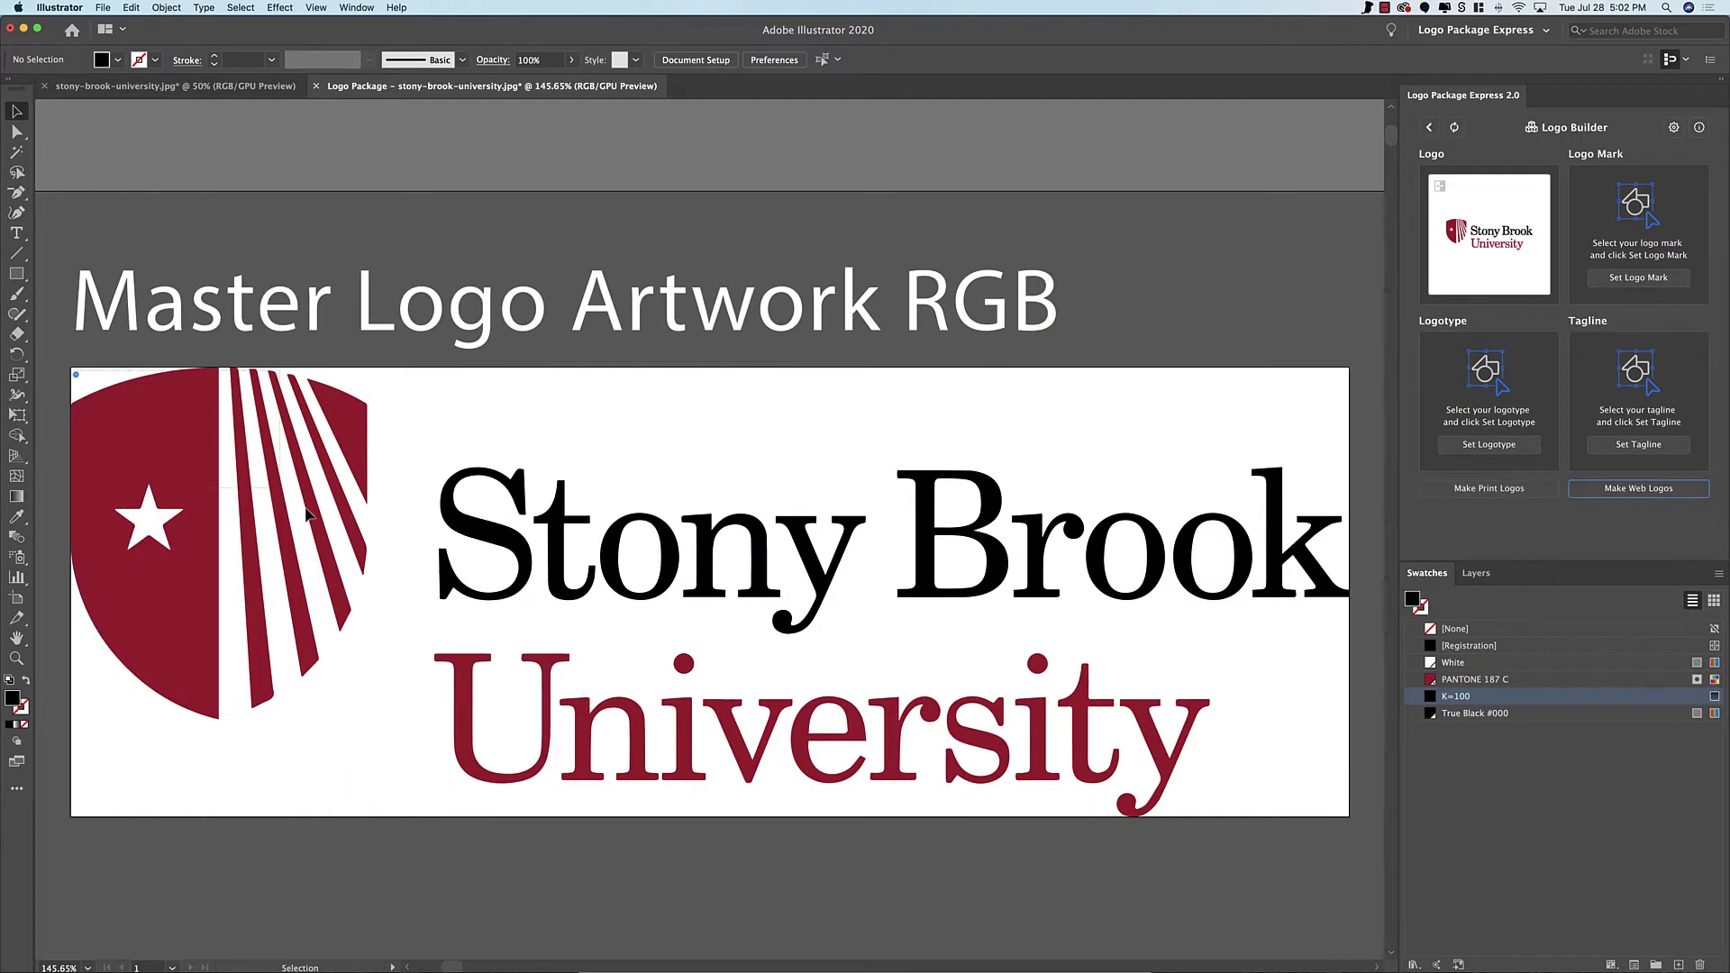
drag(307, 516, 383, 692)
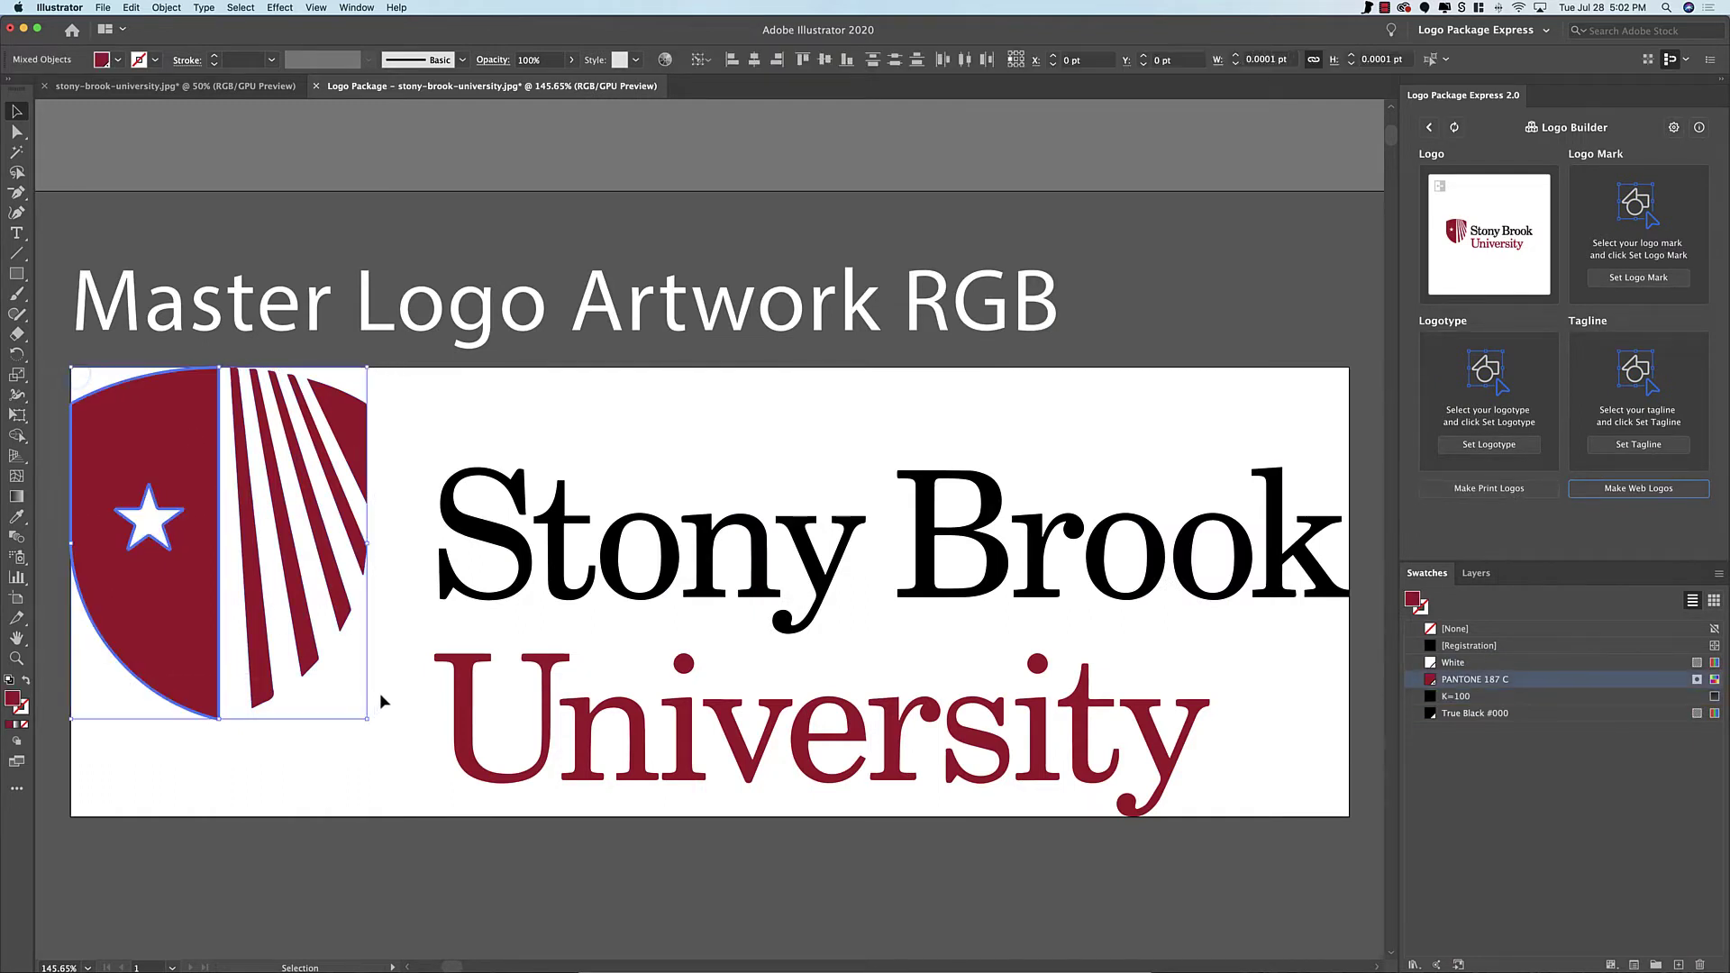
click(1639, 278)
drag(456, 435, 1305, 821)
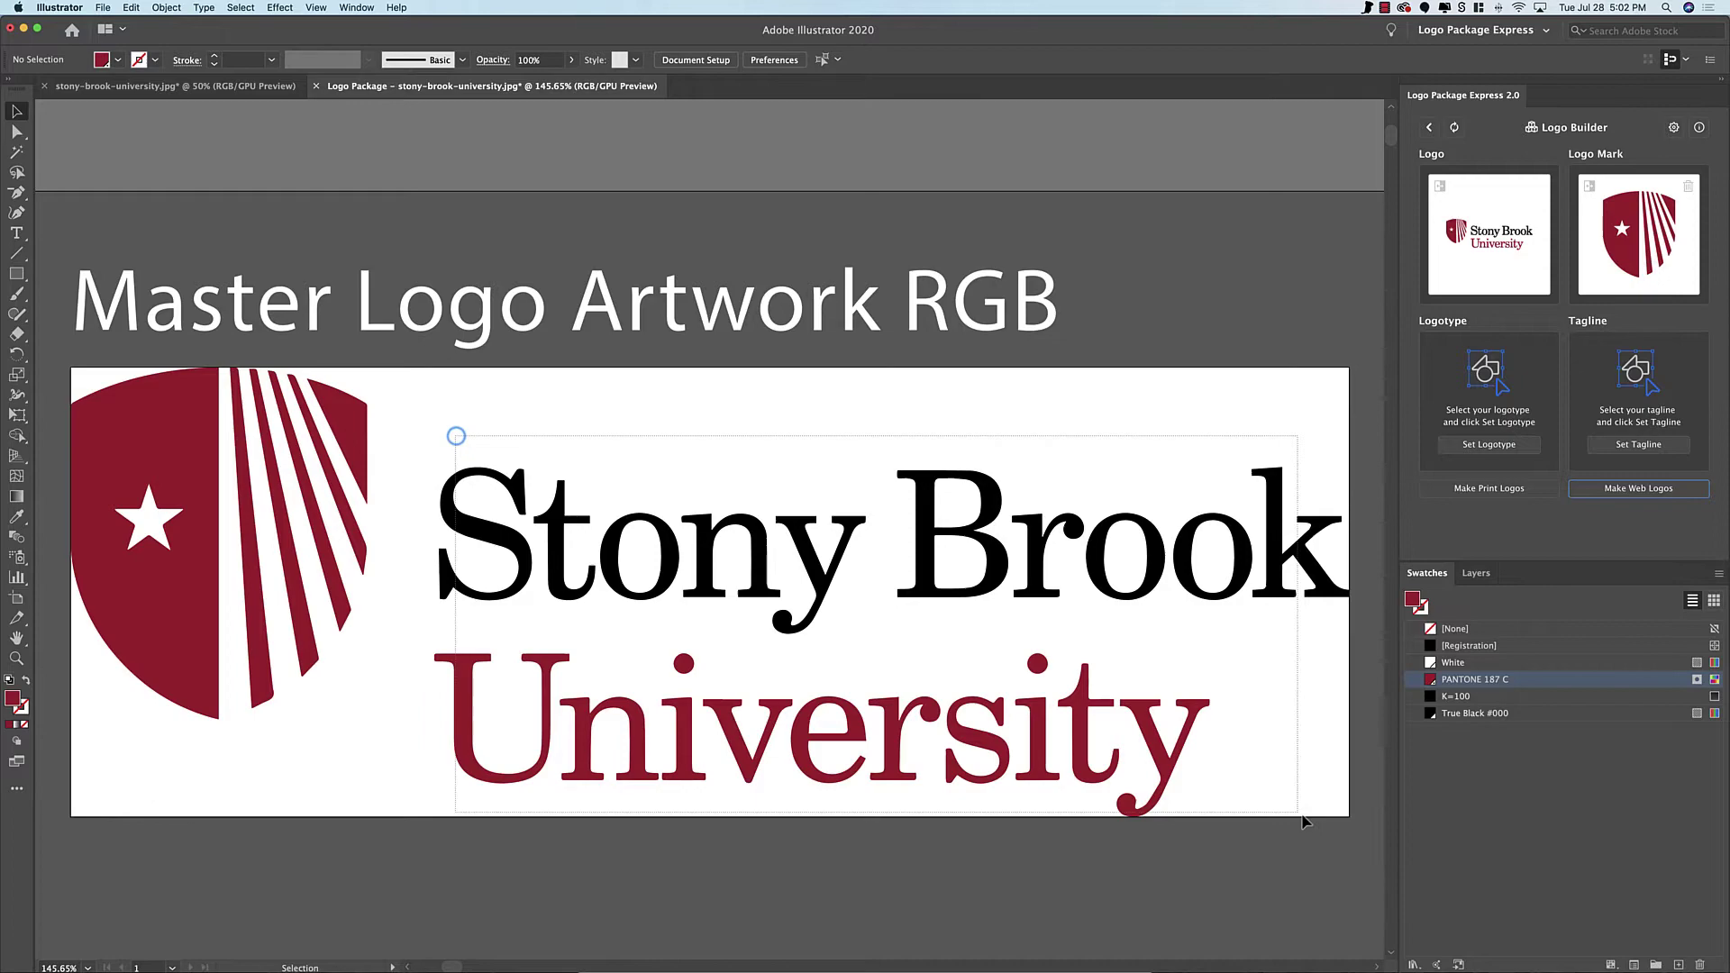
click(1501, 444)
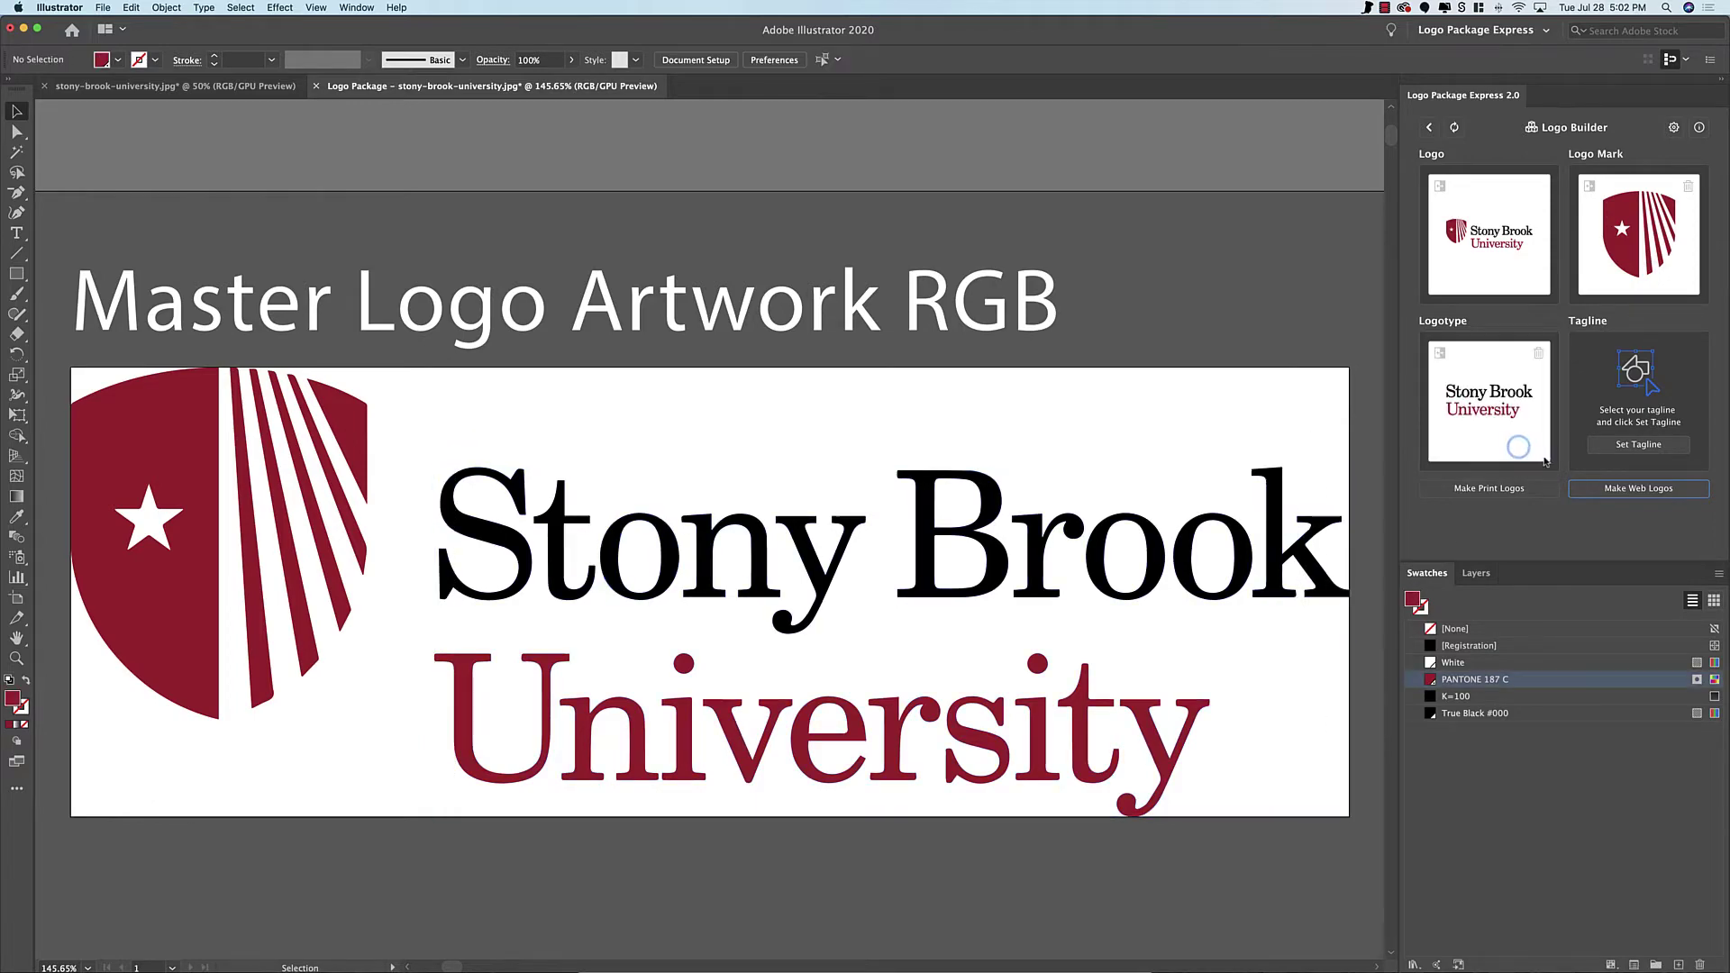
click(1487, 488)
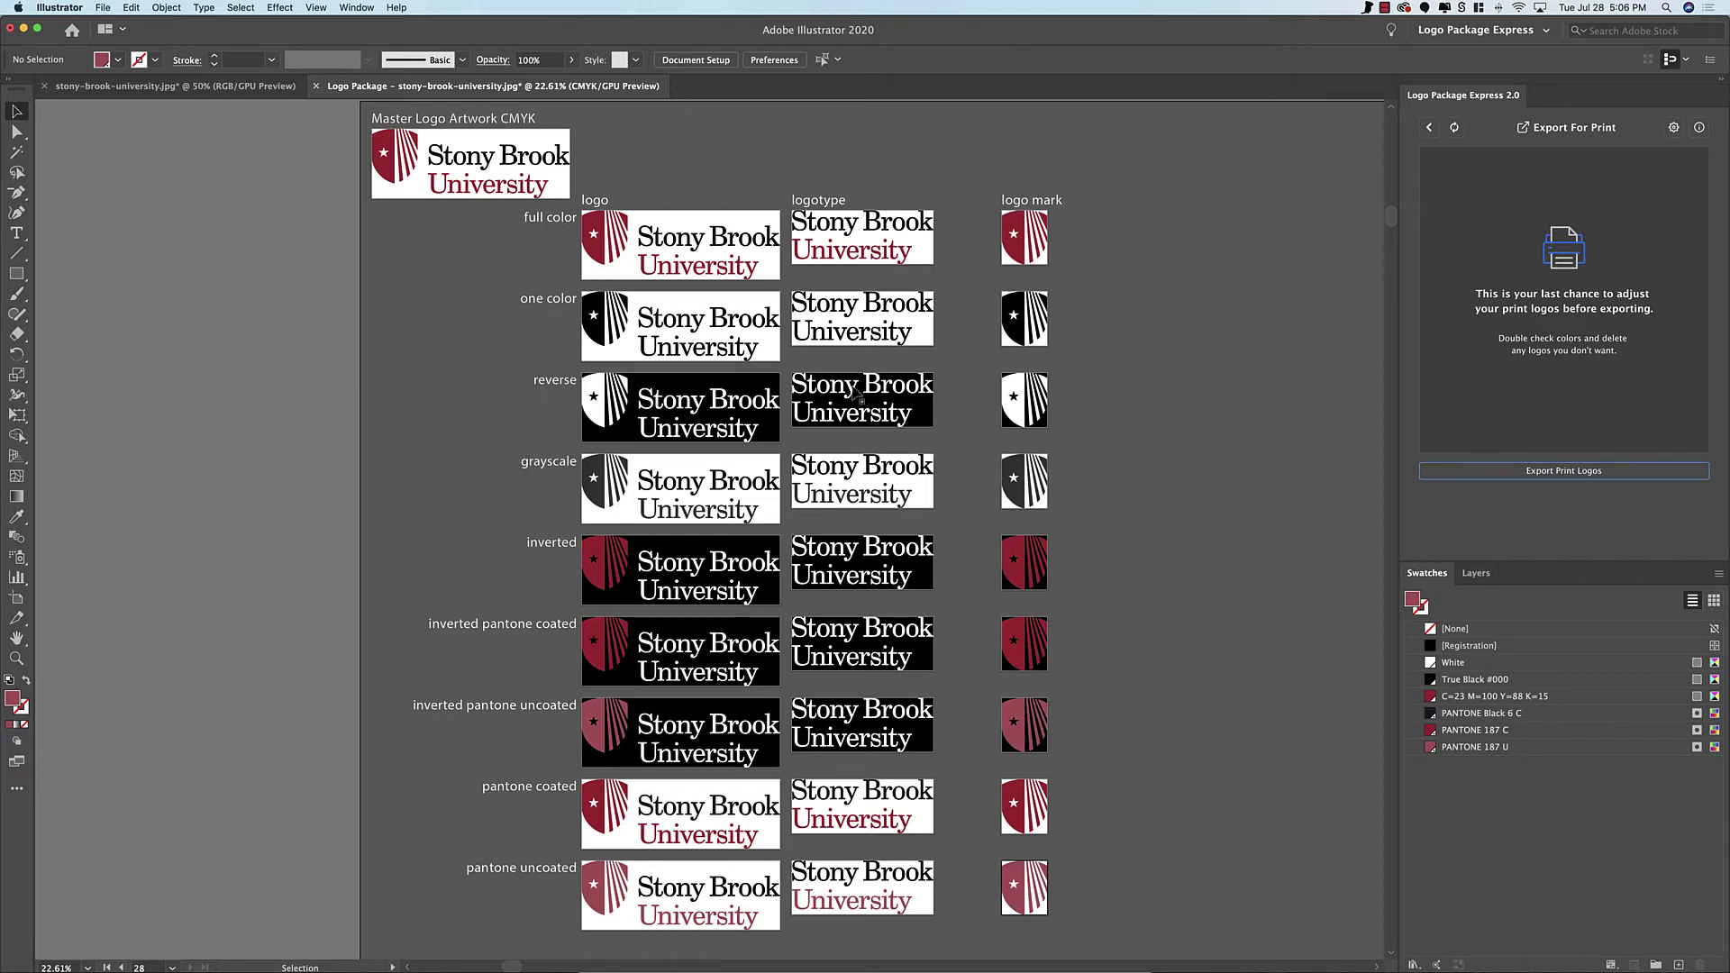
- Bring the Stony Brook Red colour card from the jpg beside the logo marks and zoom in
click(176, 85)
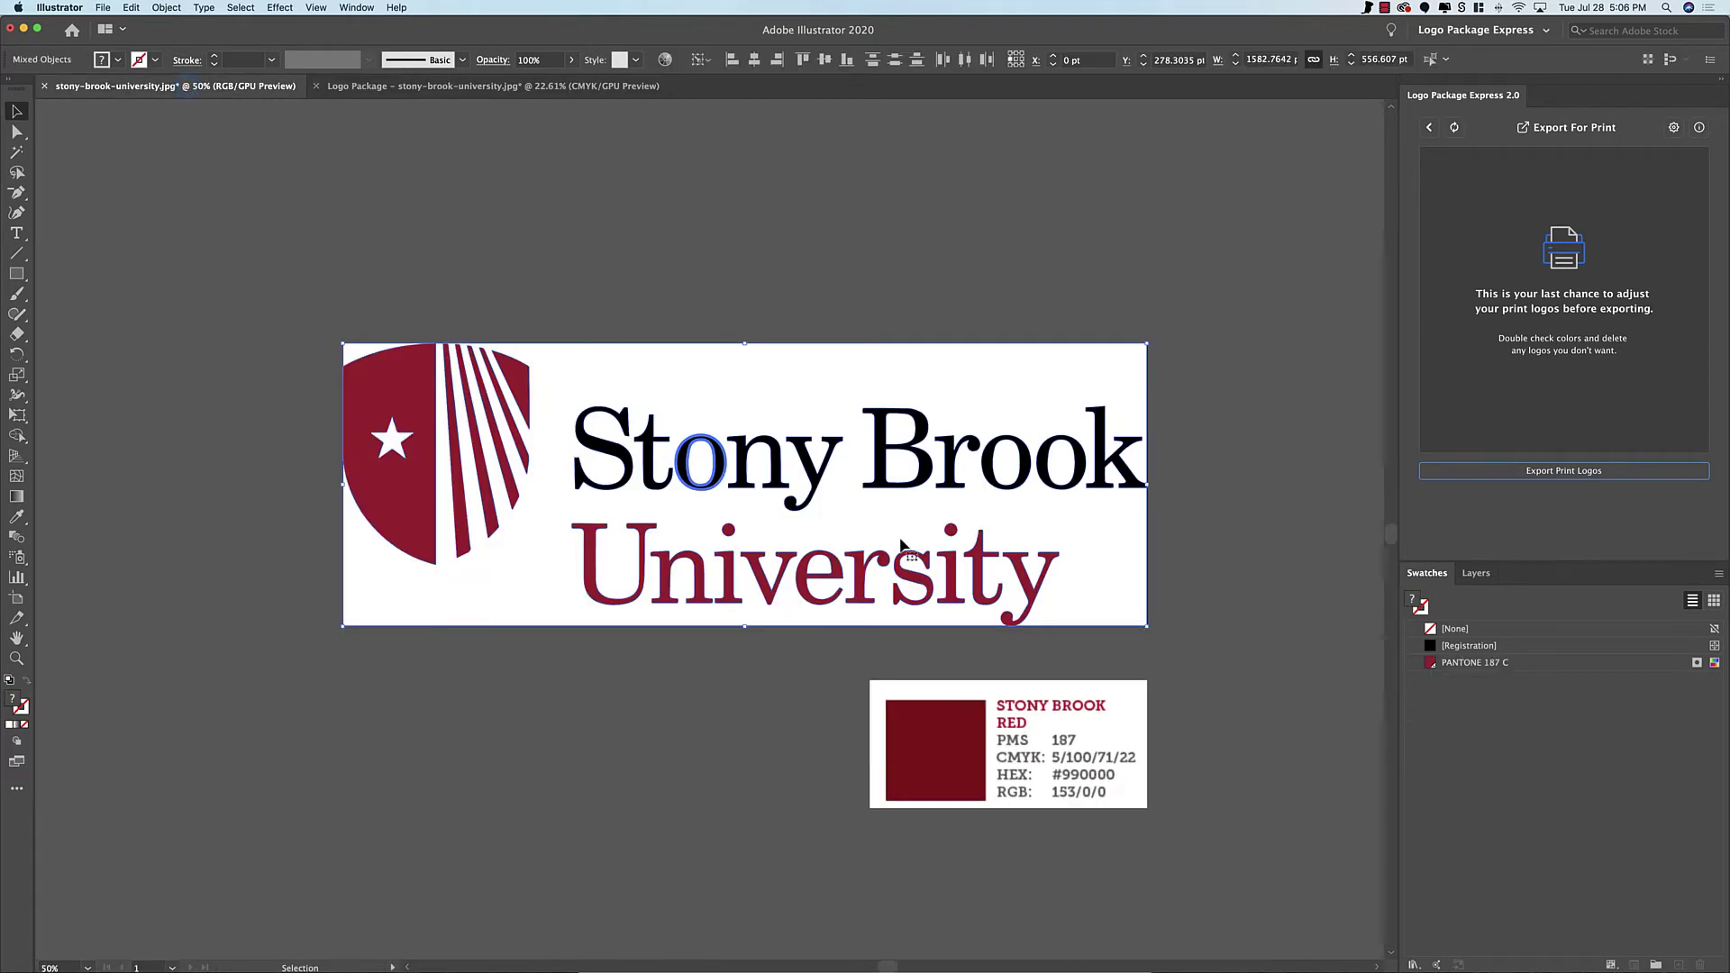
click(1003, 743)
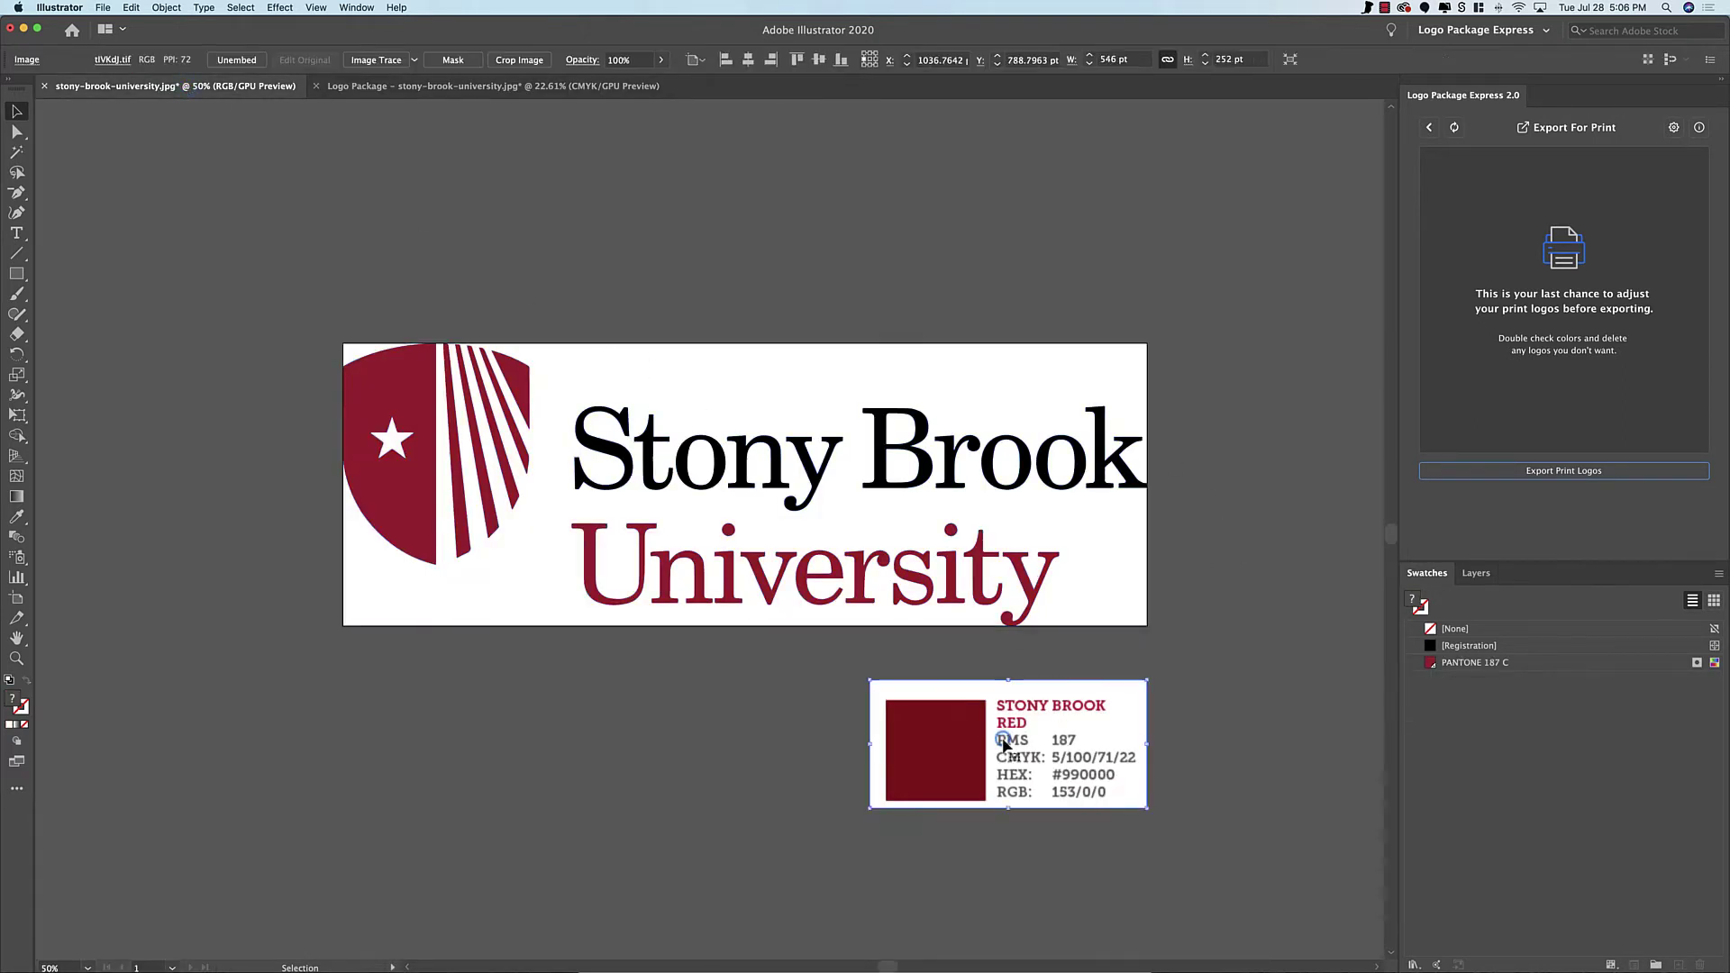
click(543, 88)
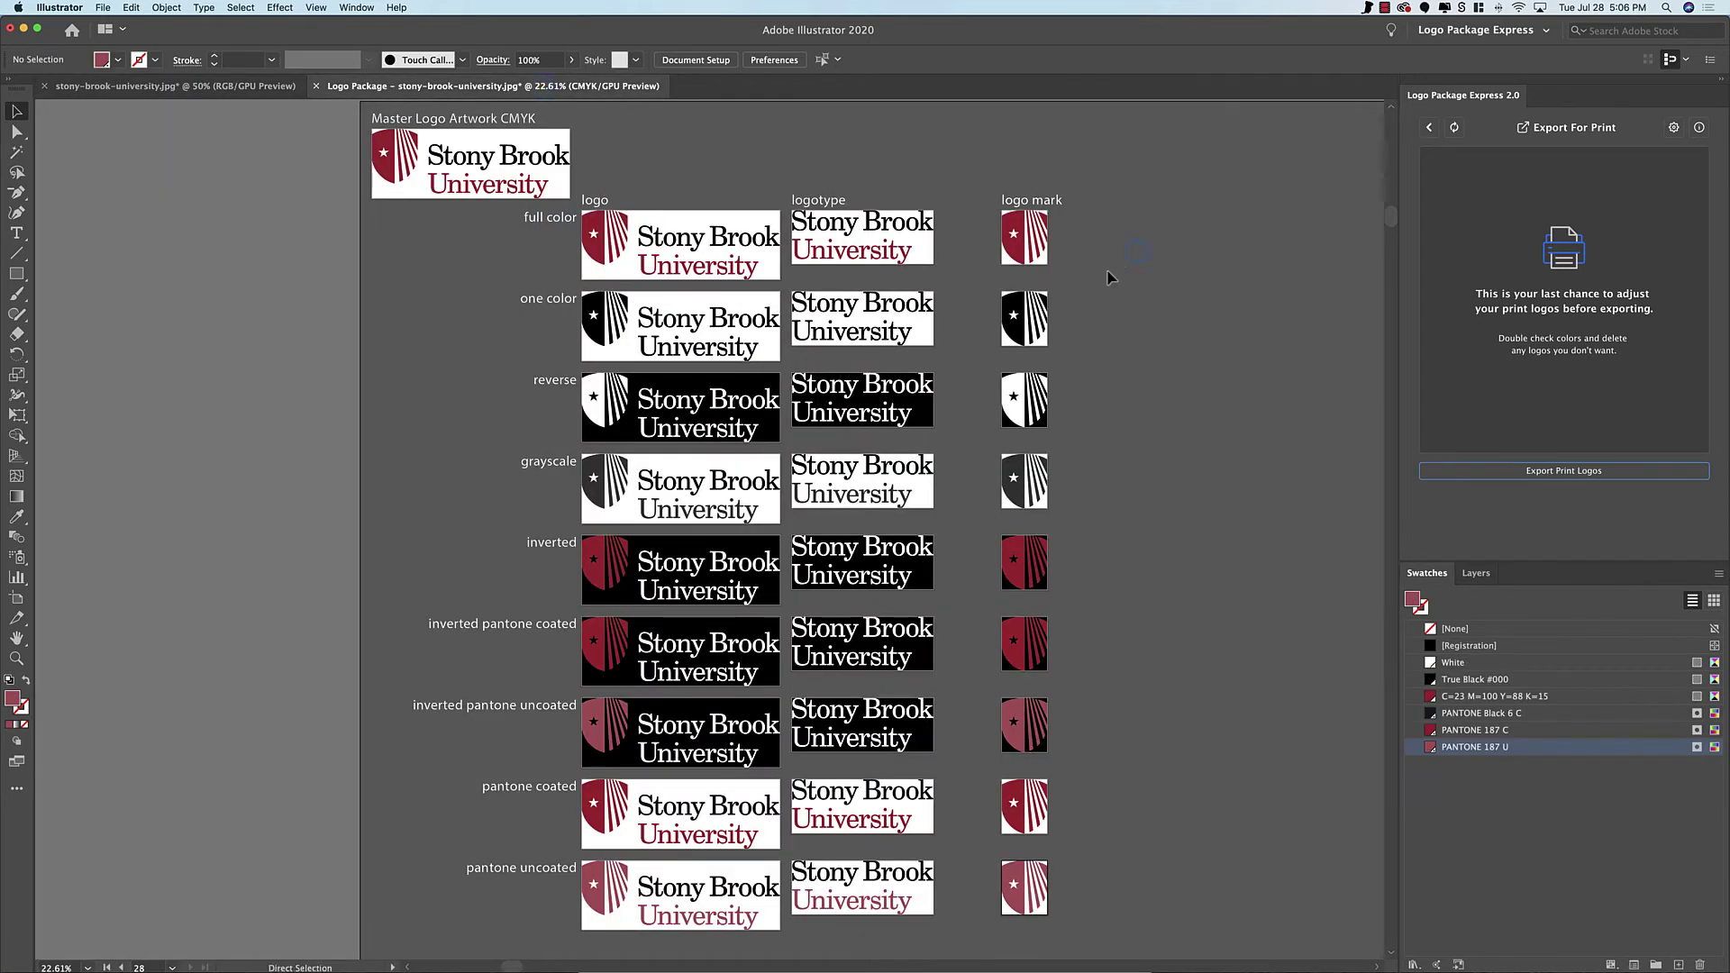
drag(1116, 264, 1121, 376)
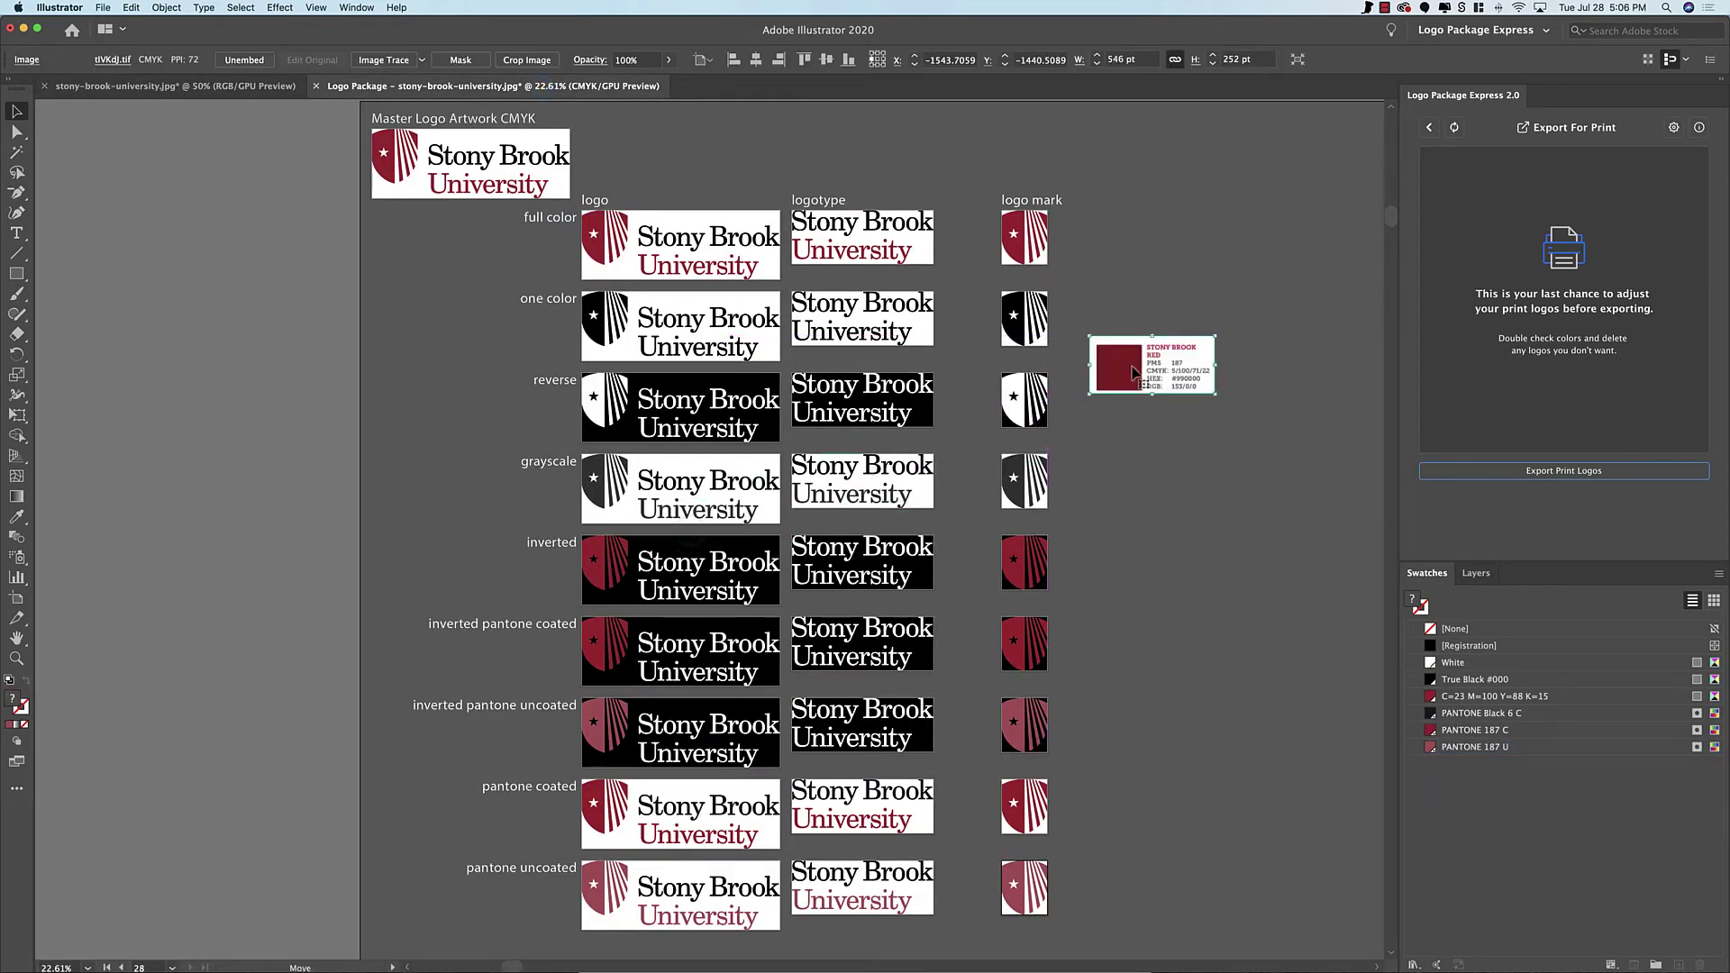
key(super+equal)
key(super+equal)
key(super+equal)
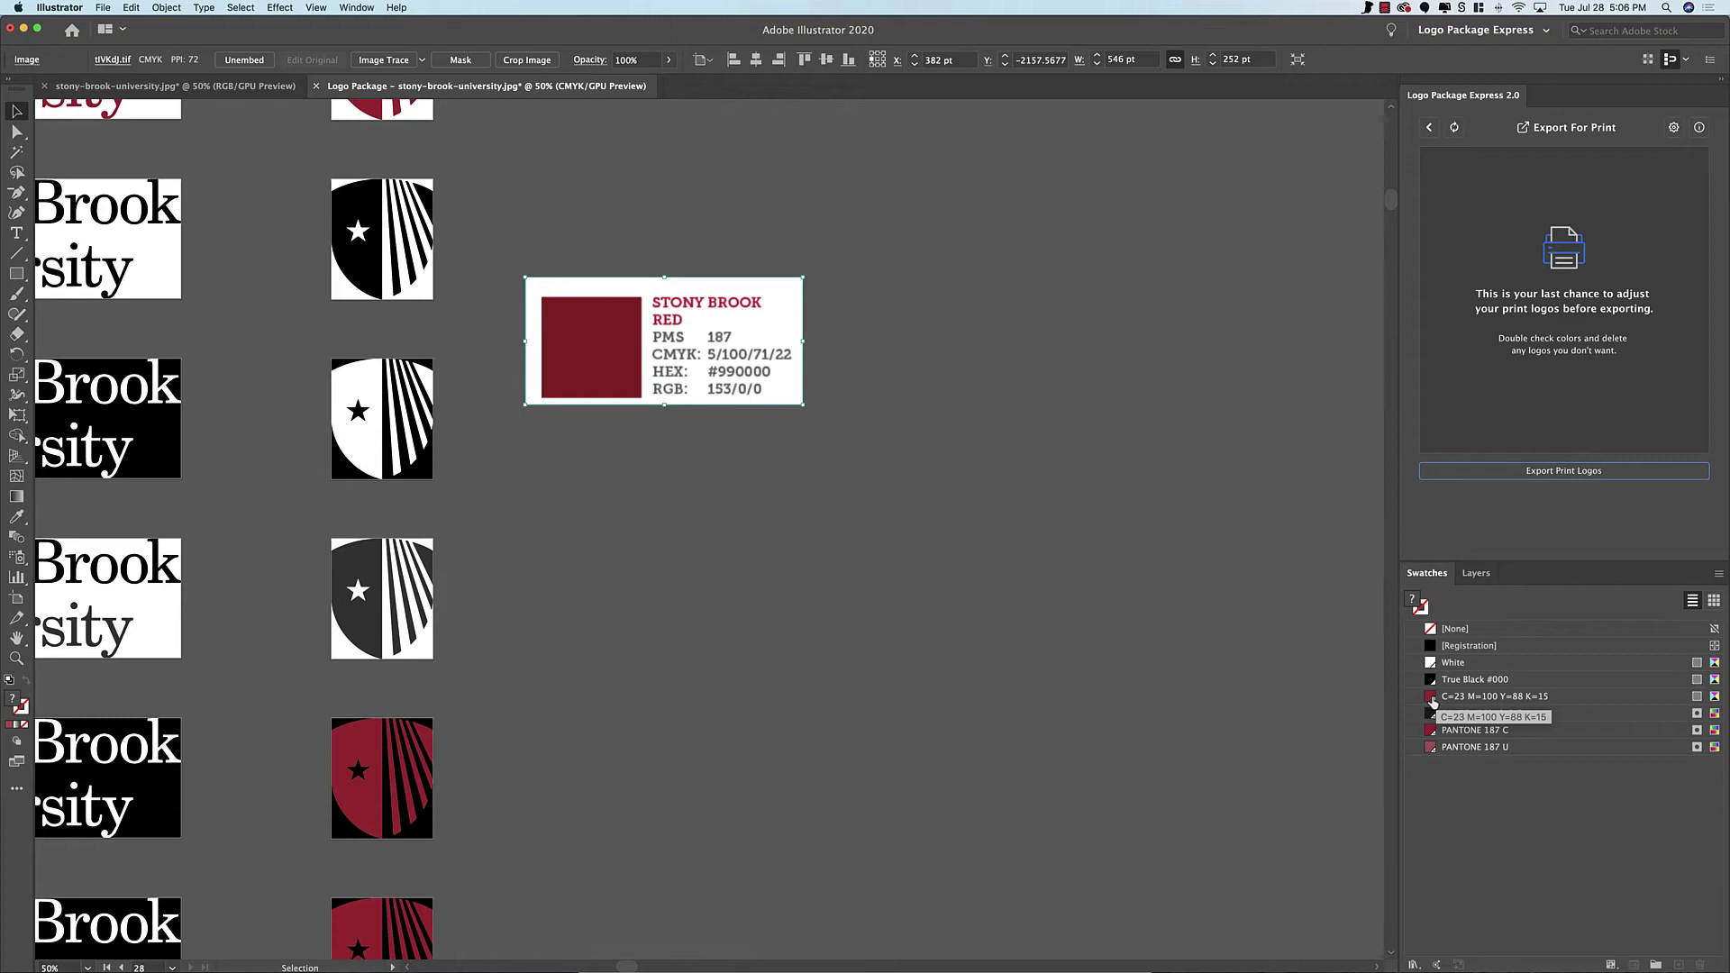
- Change the red swatch from C=23 M=100 Y=88 K=15 to C=5 M=100 Y=71 K=22
key(ctrl+0)
double_click(1431, 700)
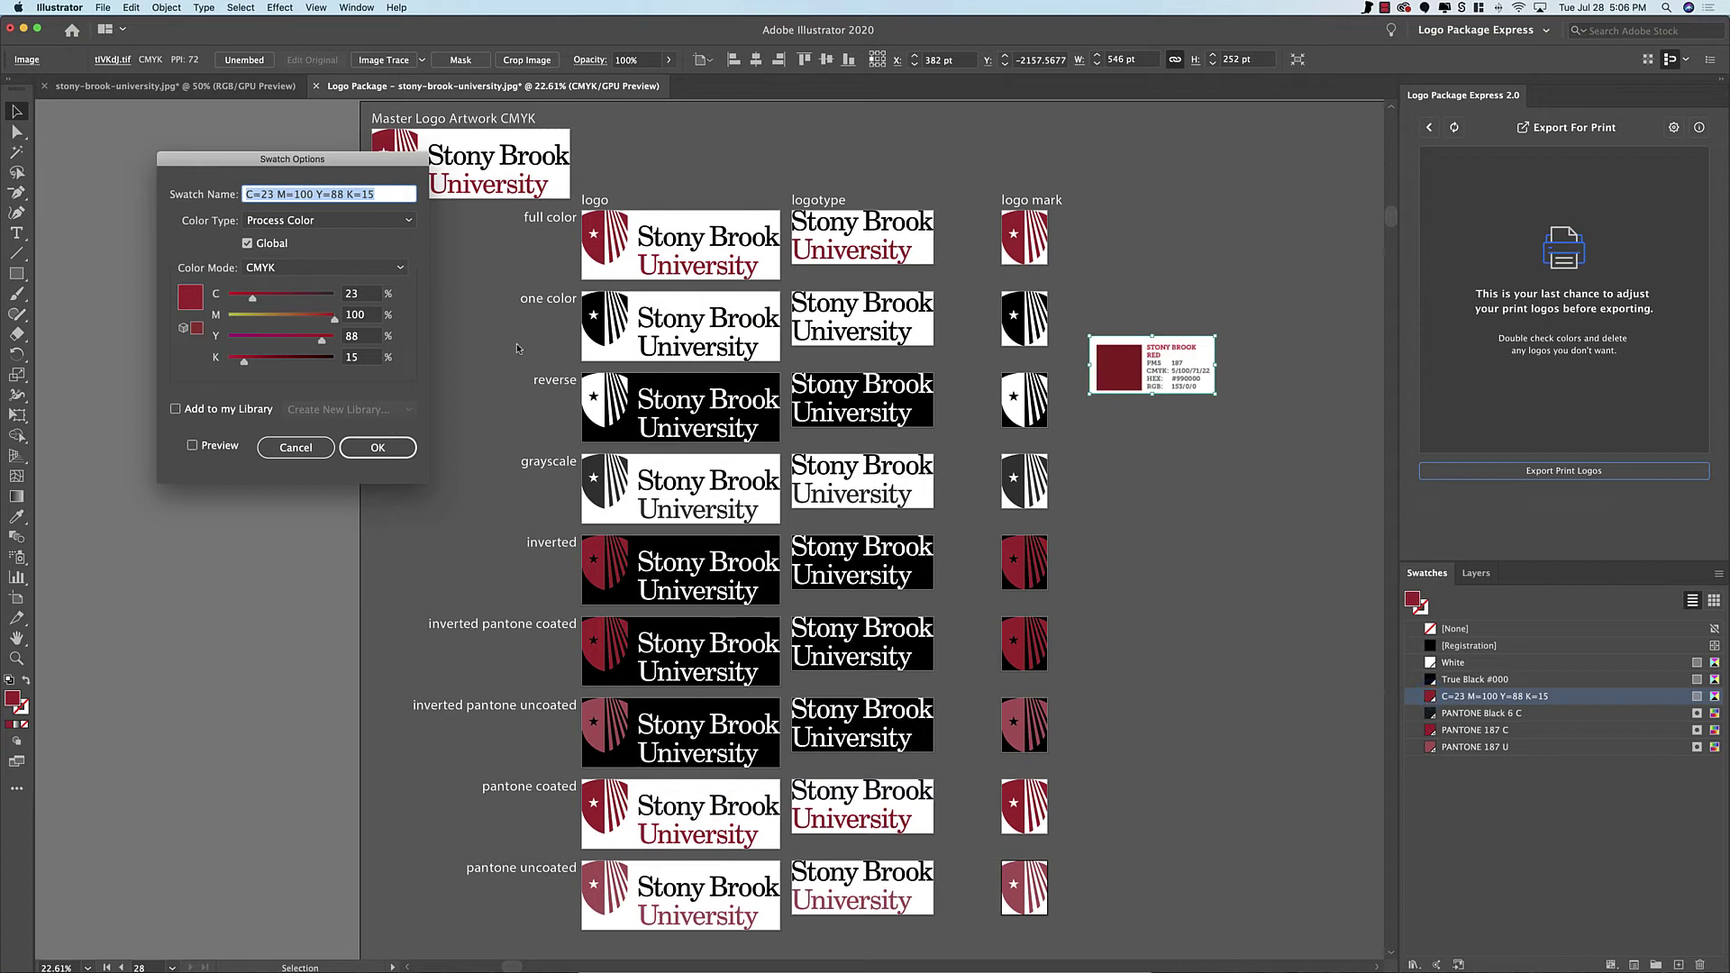
click(341, 292)
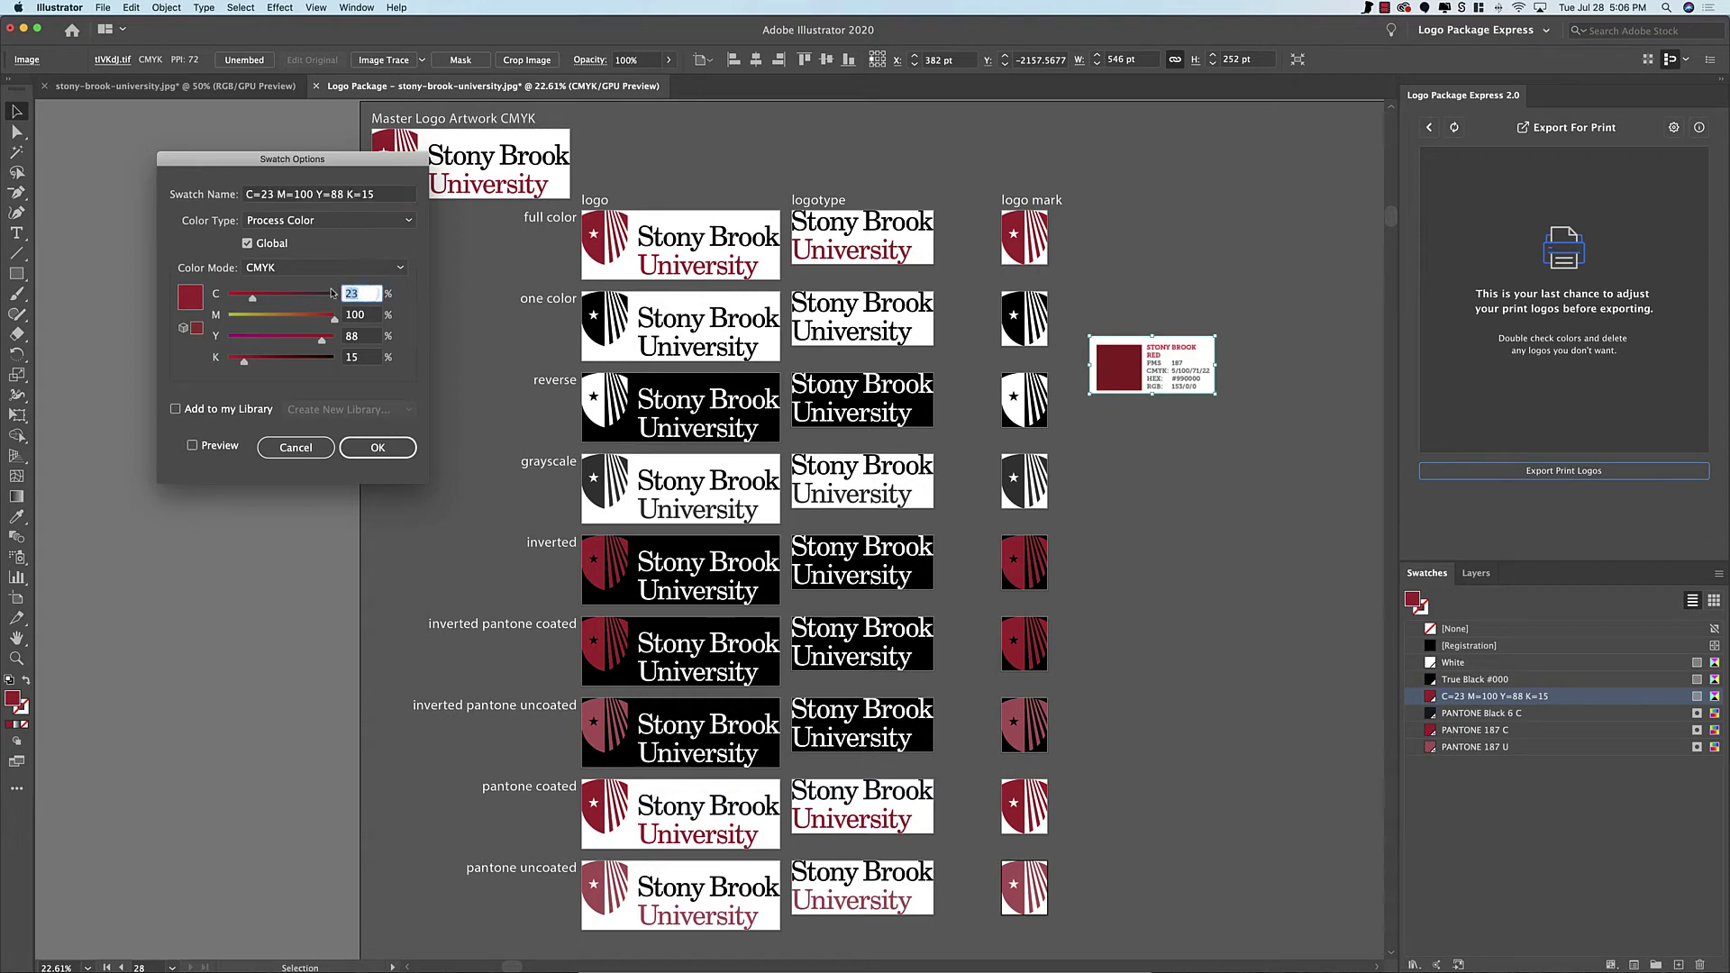
text(5)
key(Tab)
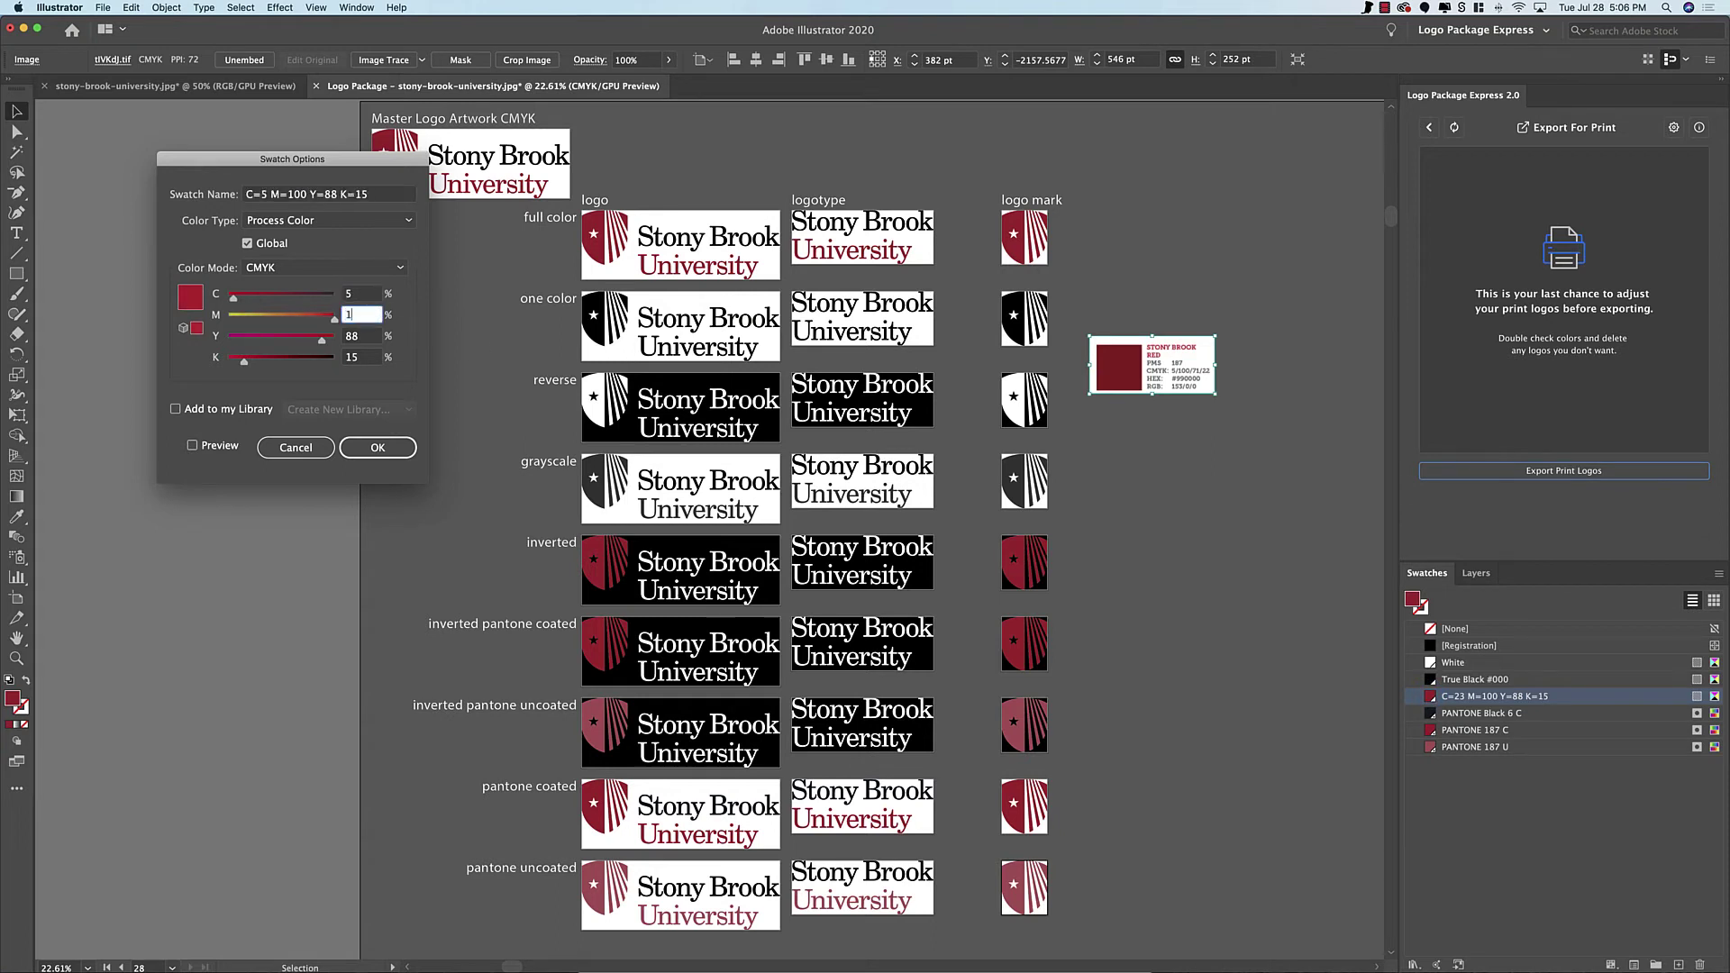
key(Tab)
text(1)
key(Tab)
text(22)
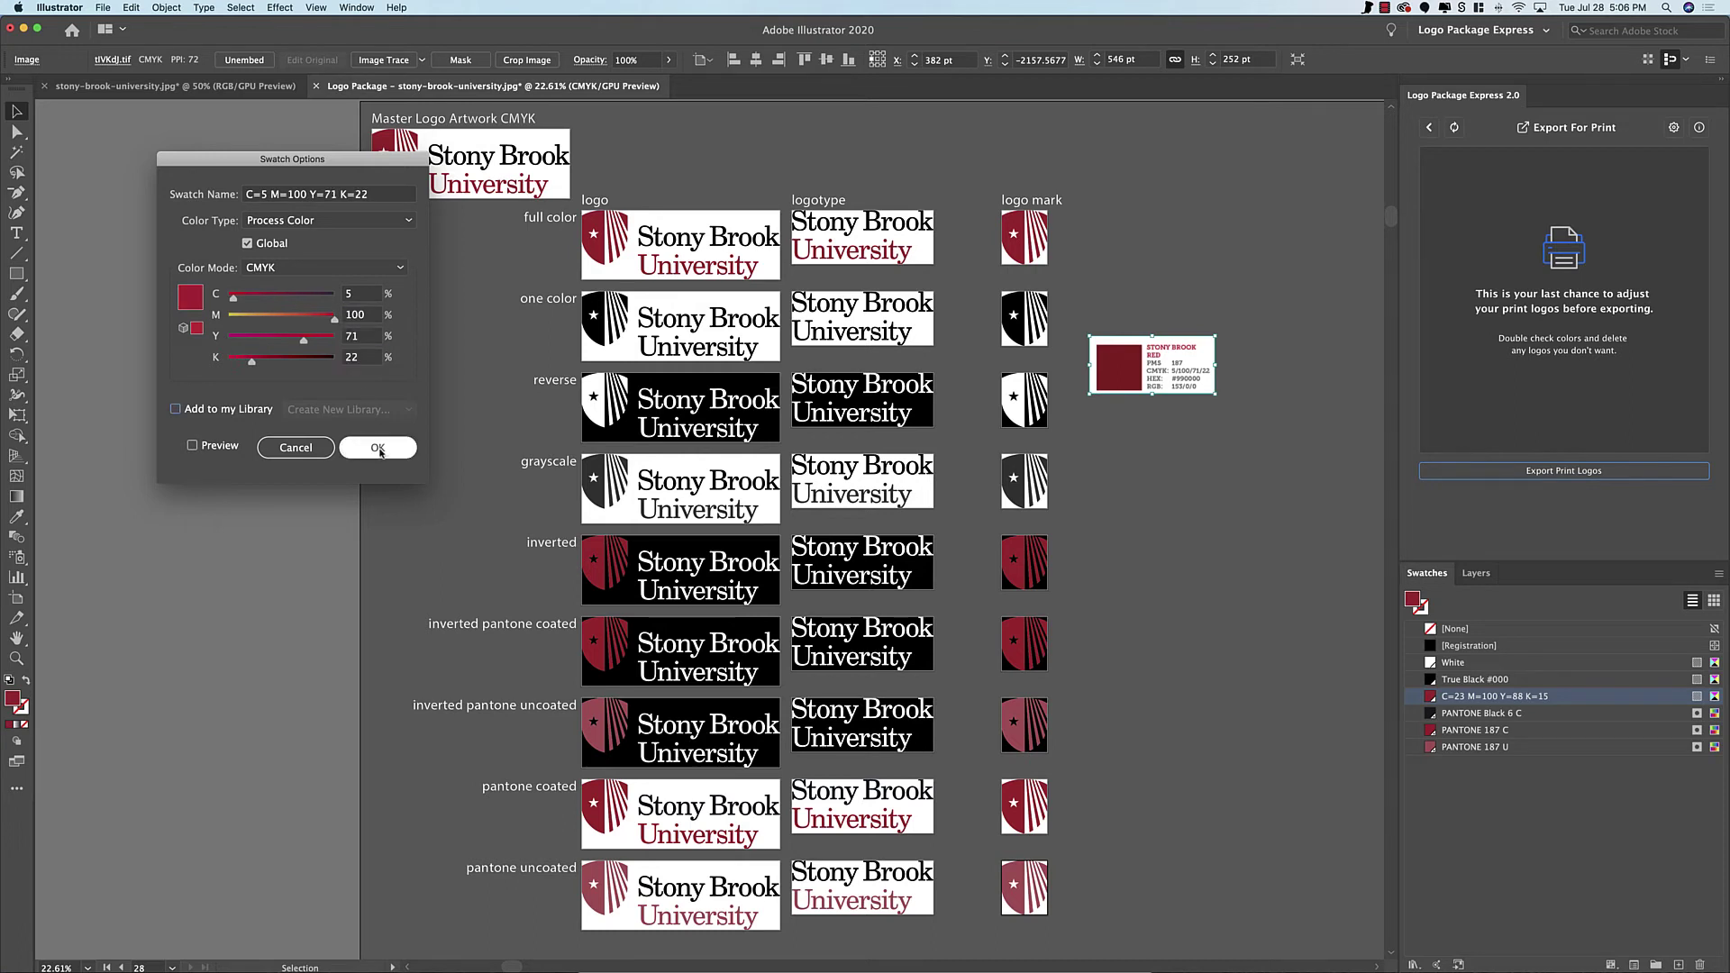
click(378, 447)
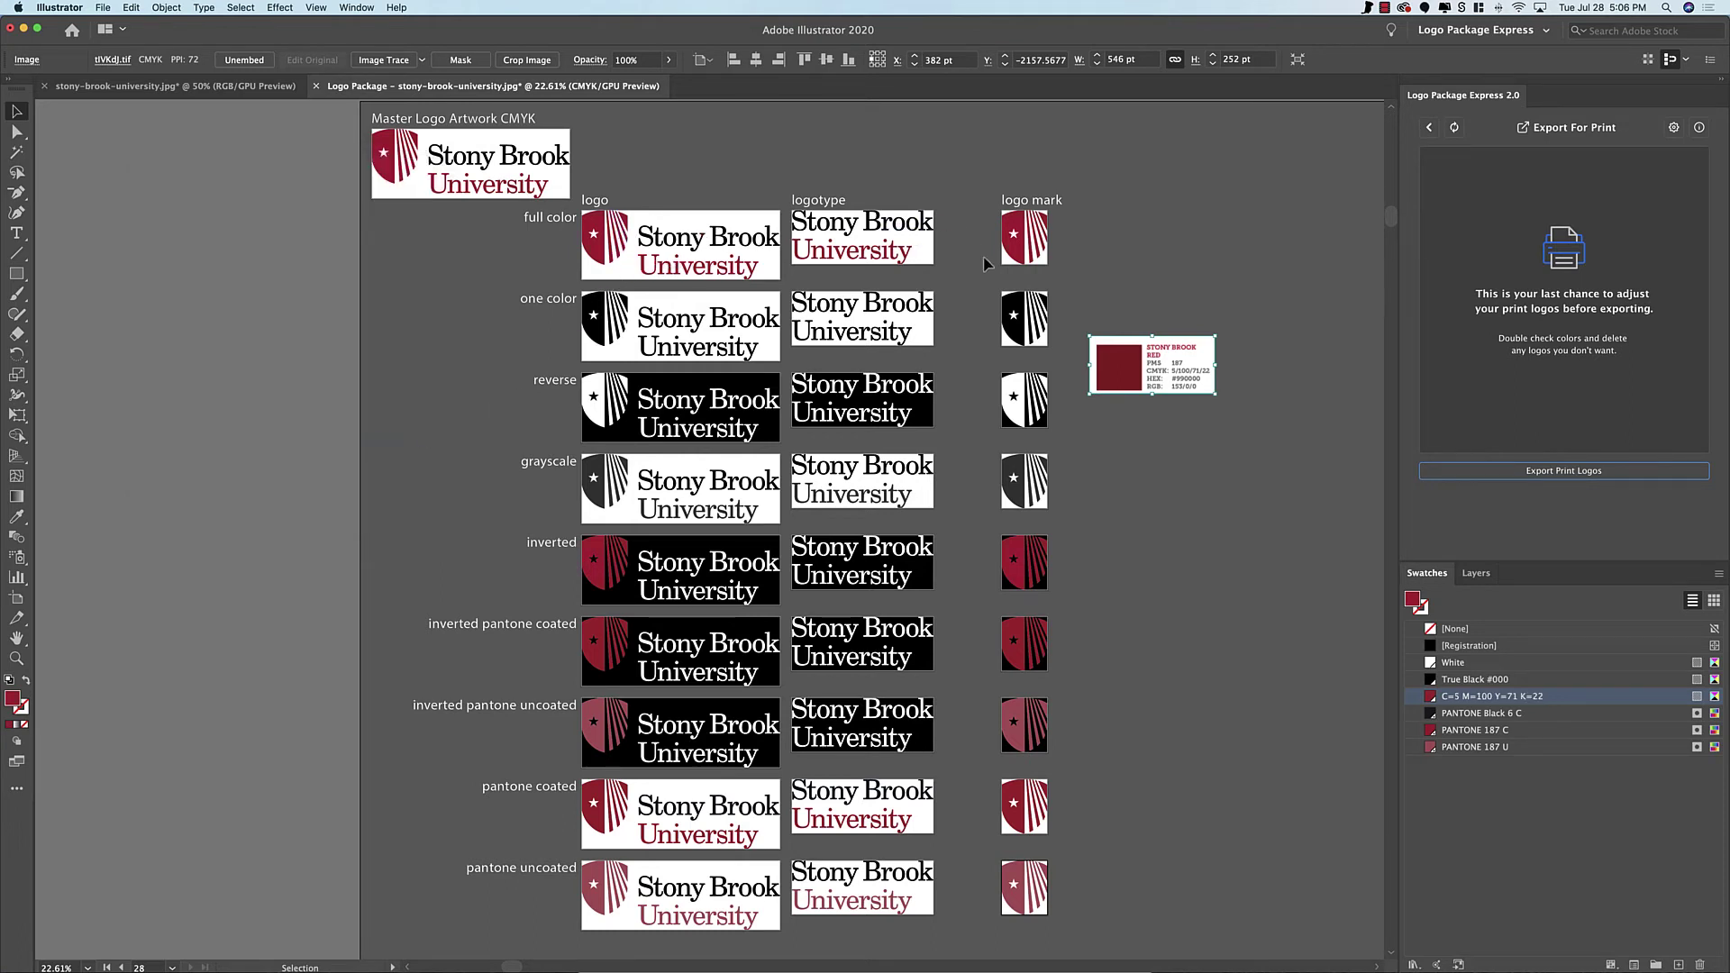
- Check the full-color logo's mark, shield and University wordmark colours with Direct Selection
key(a)
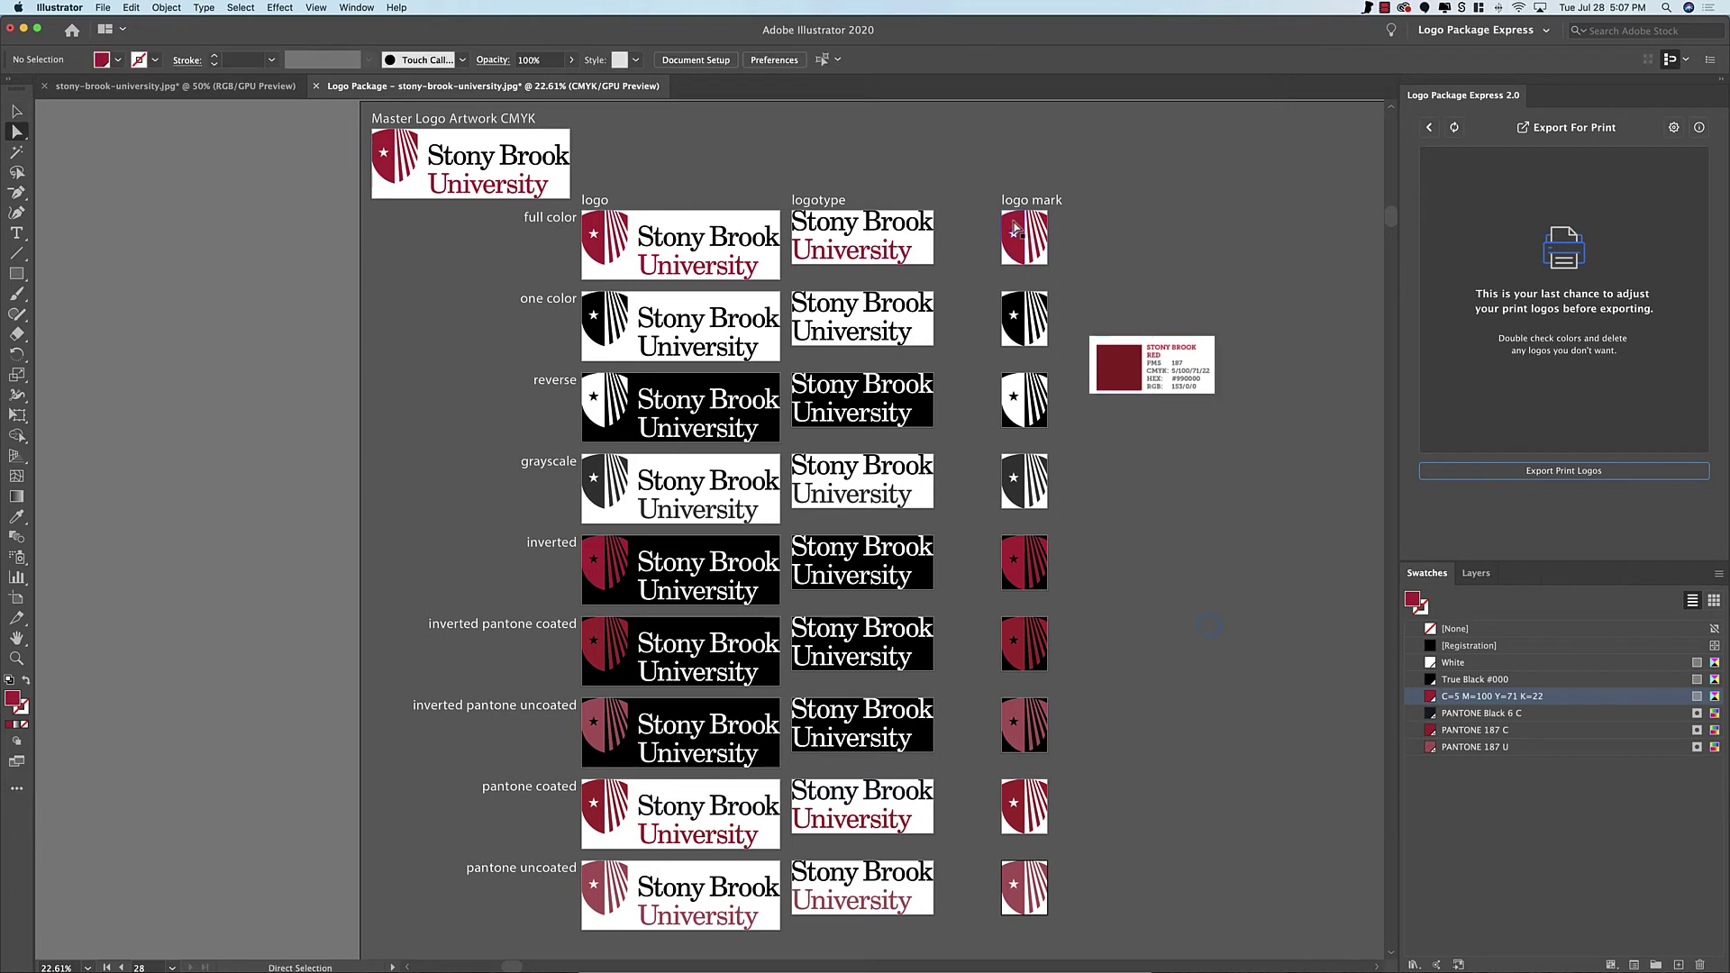
click(1015, 233)
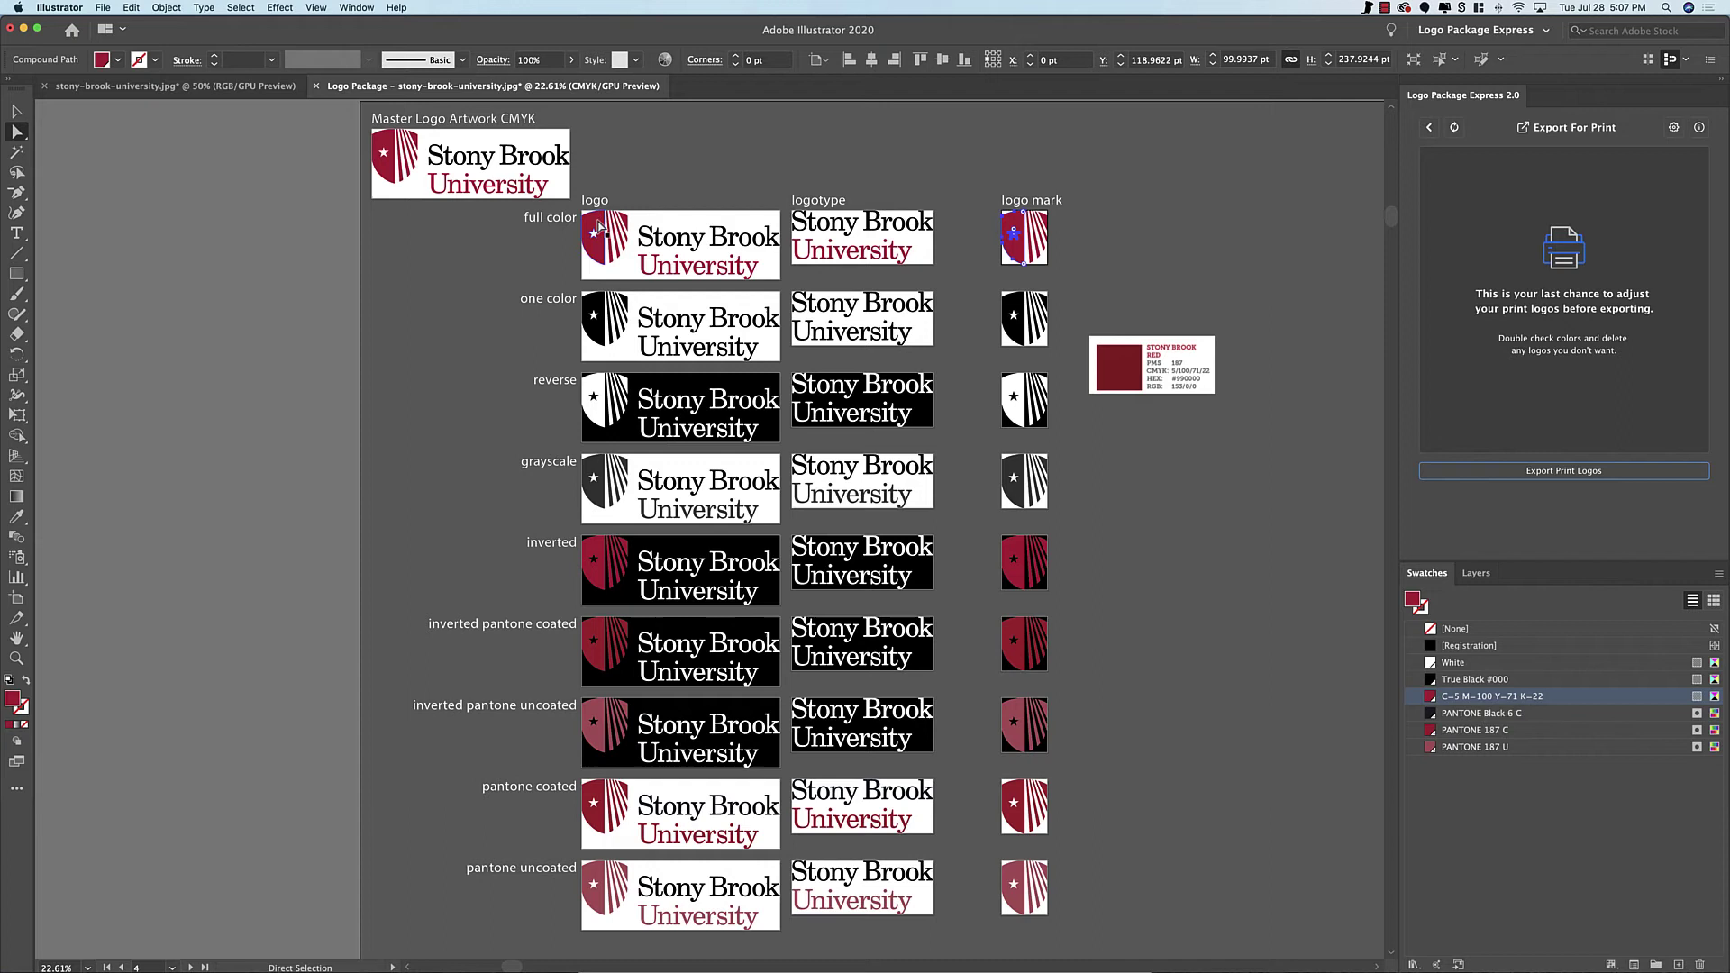
click(604, 230)
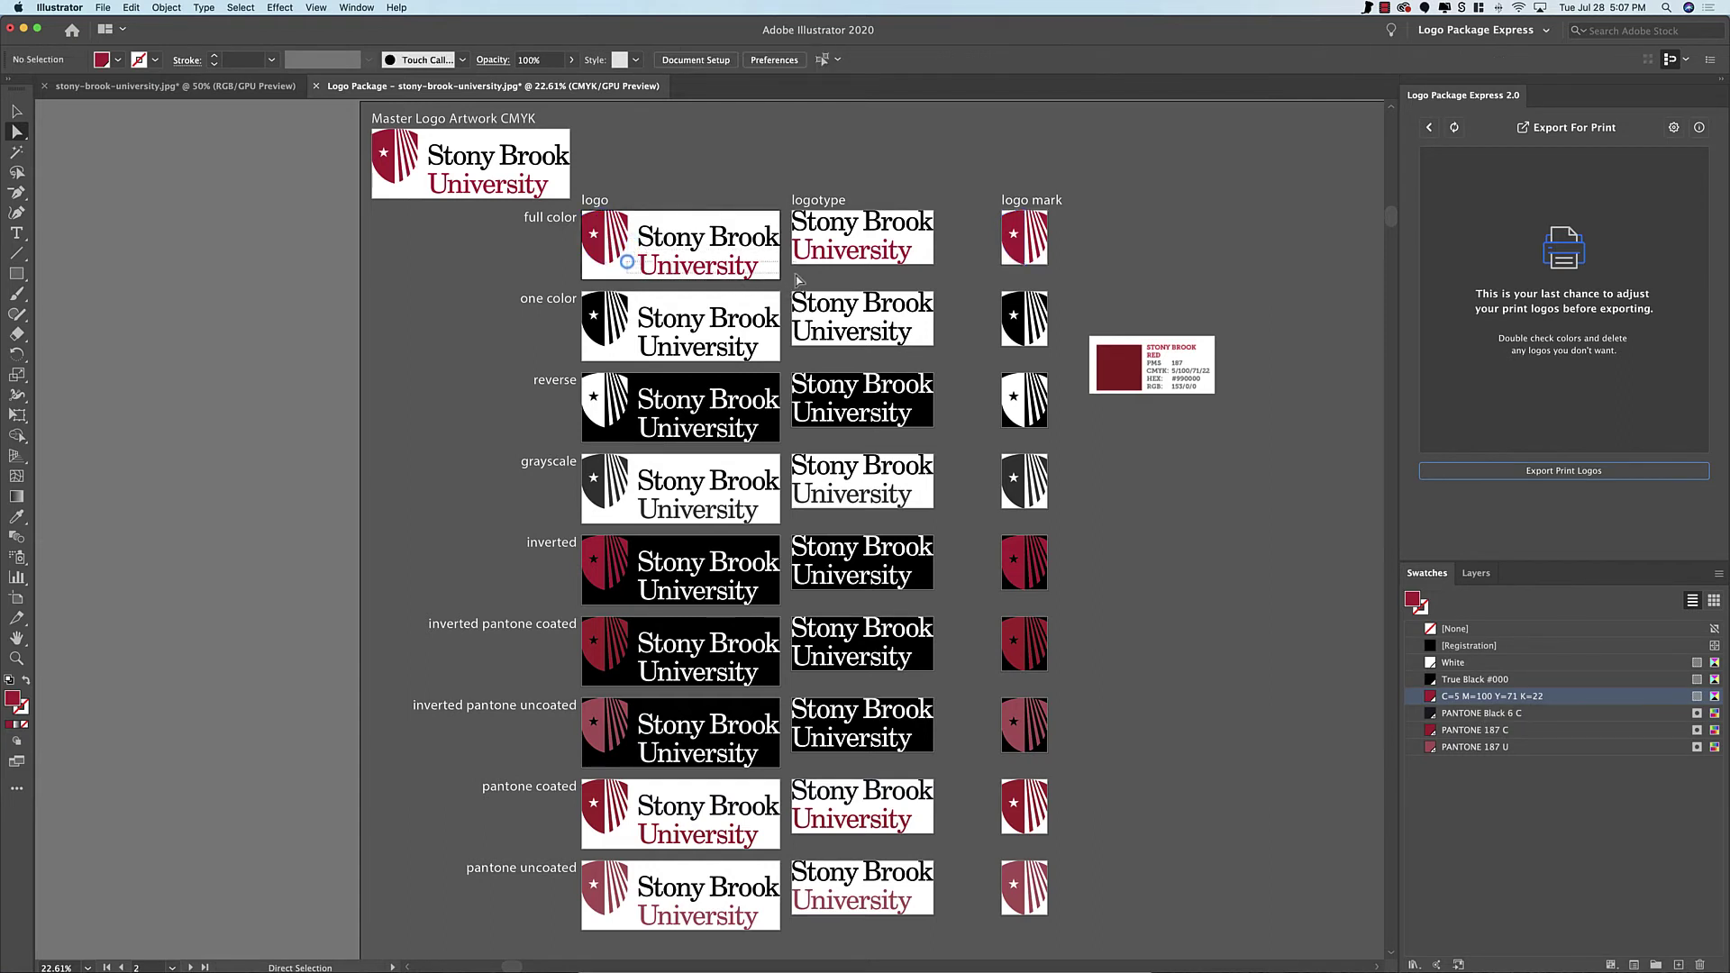
drag(628, 268, 782, 281)
click(1170, 485)
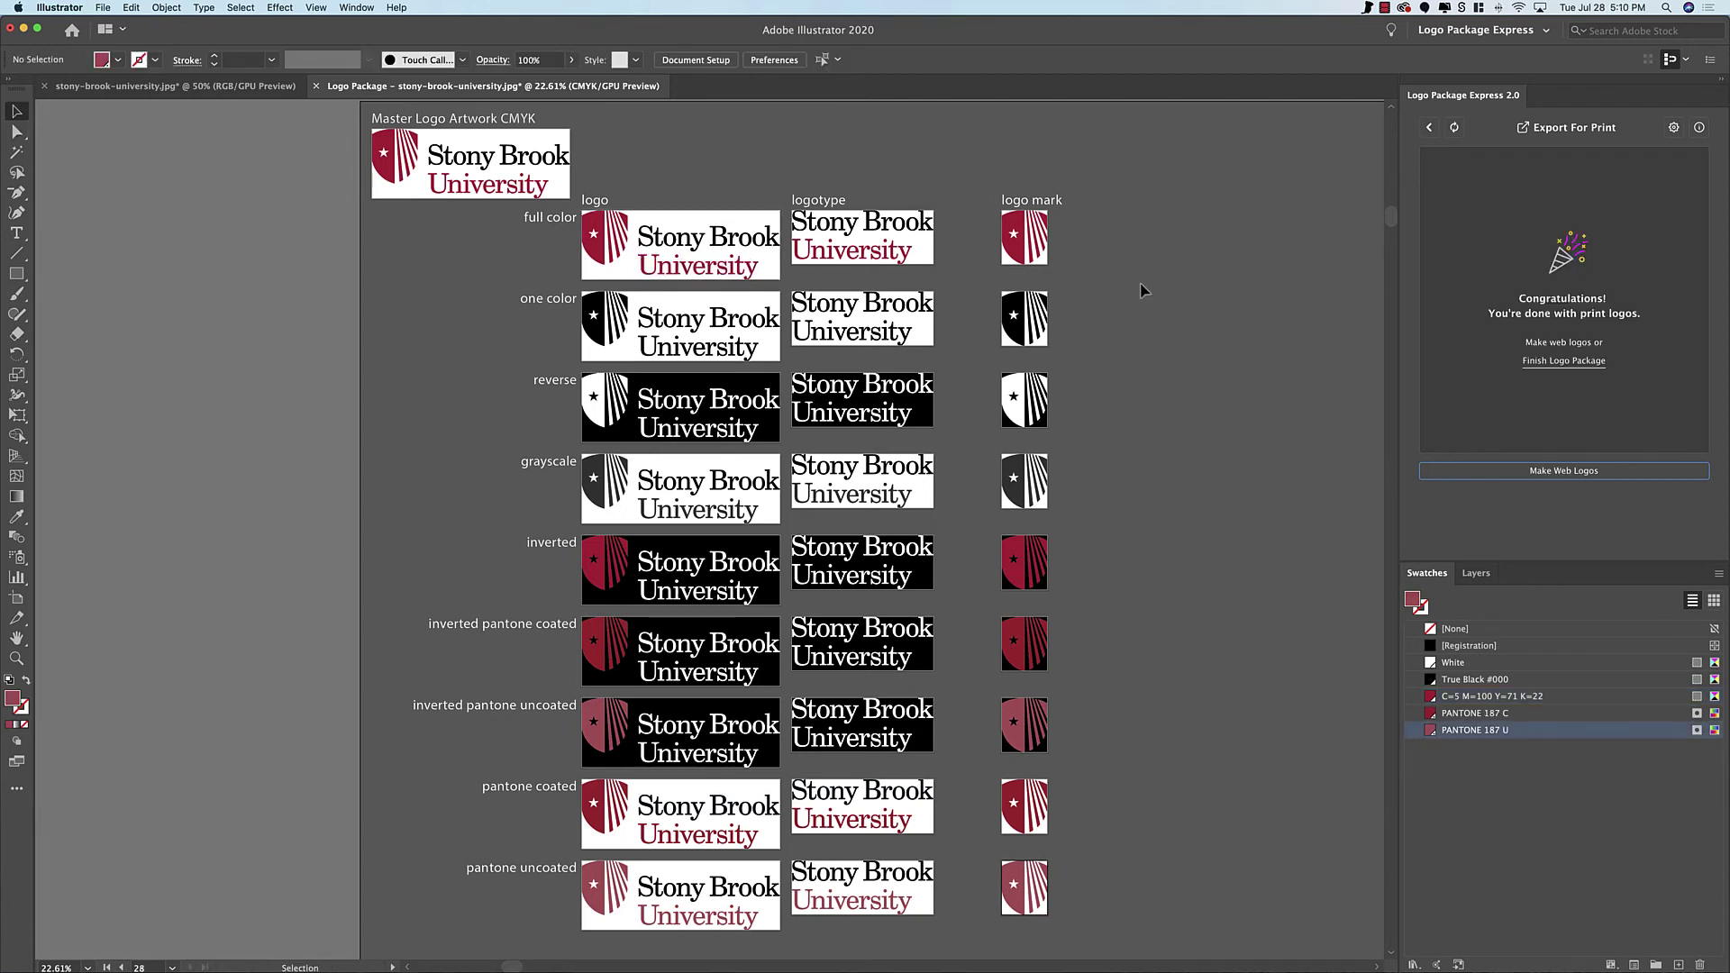
- Generate the web logos and paste the Stony Brook Red colour card right of the logo marks
click(1534, 471)
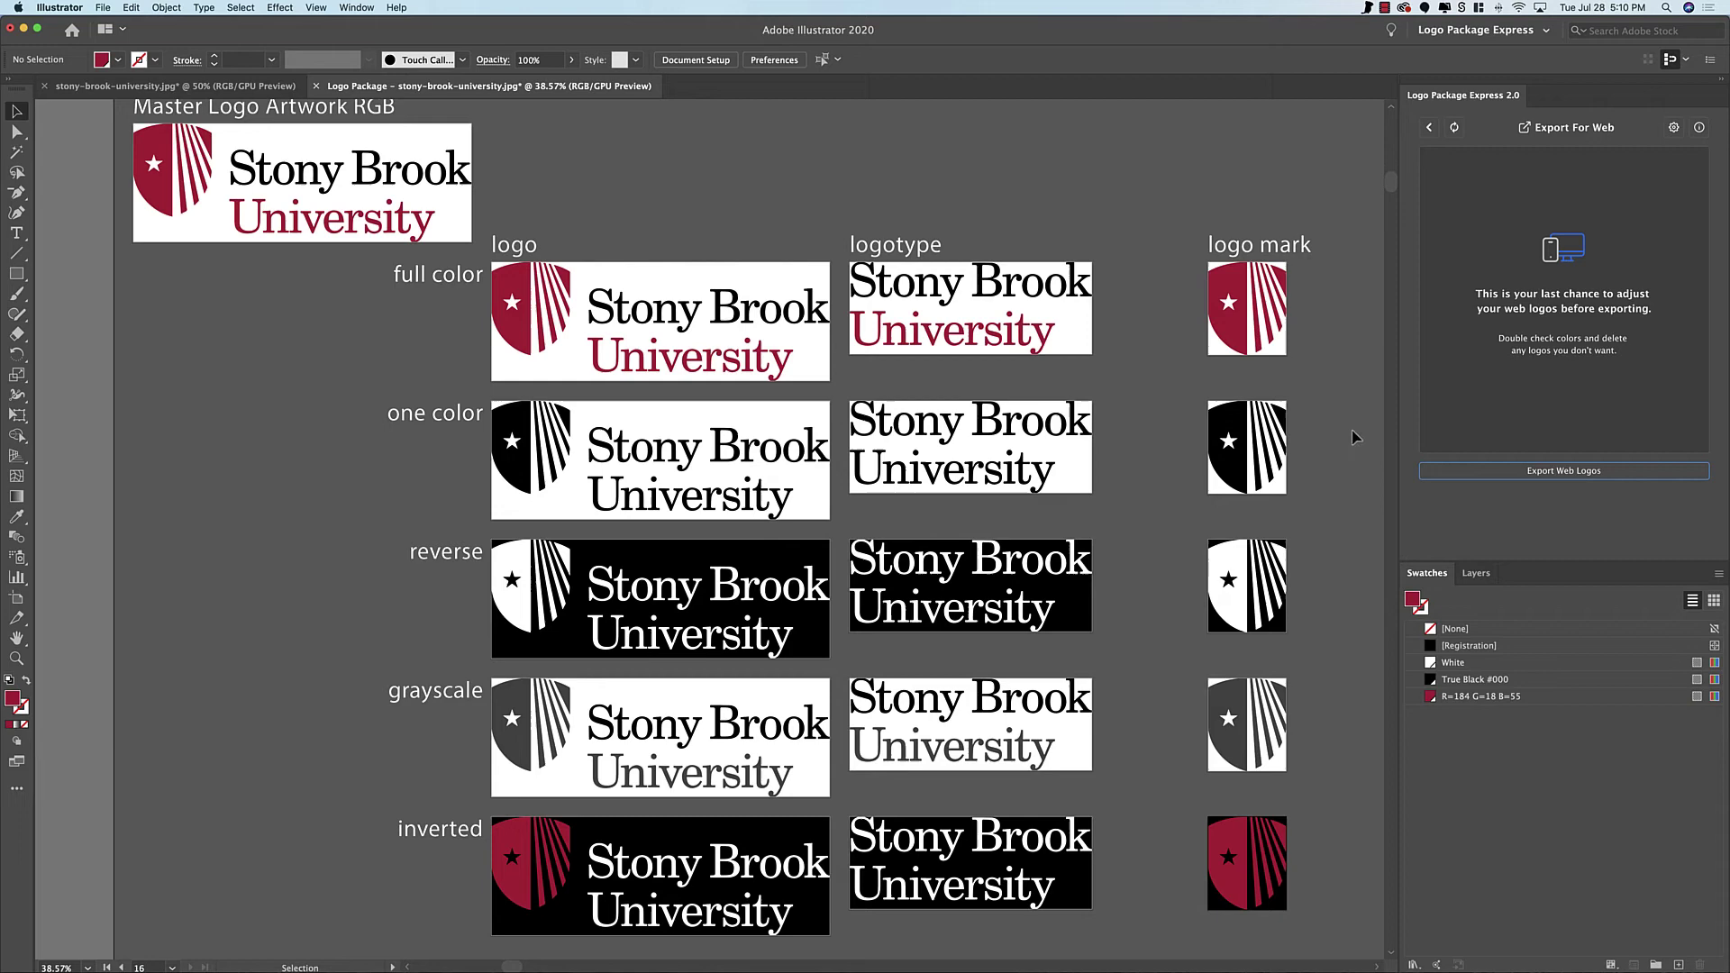
click(176, 85)
key(a)
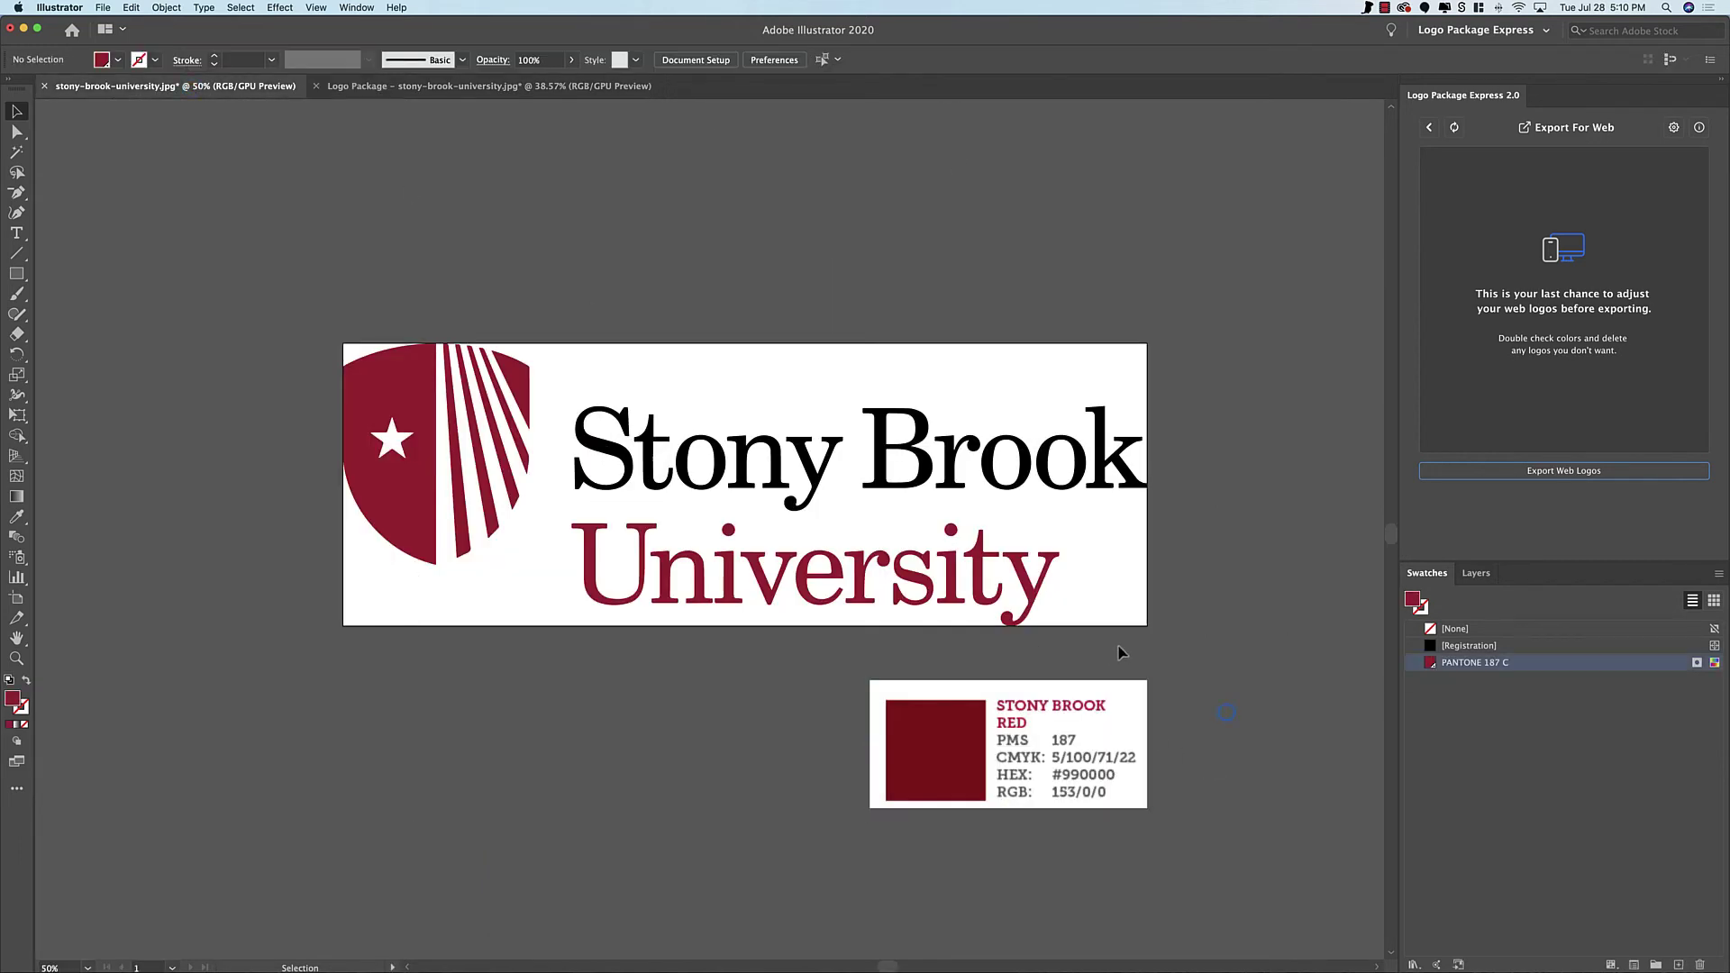
click(1057, 731)
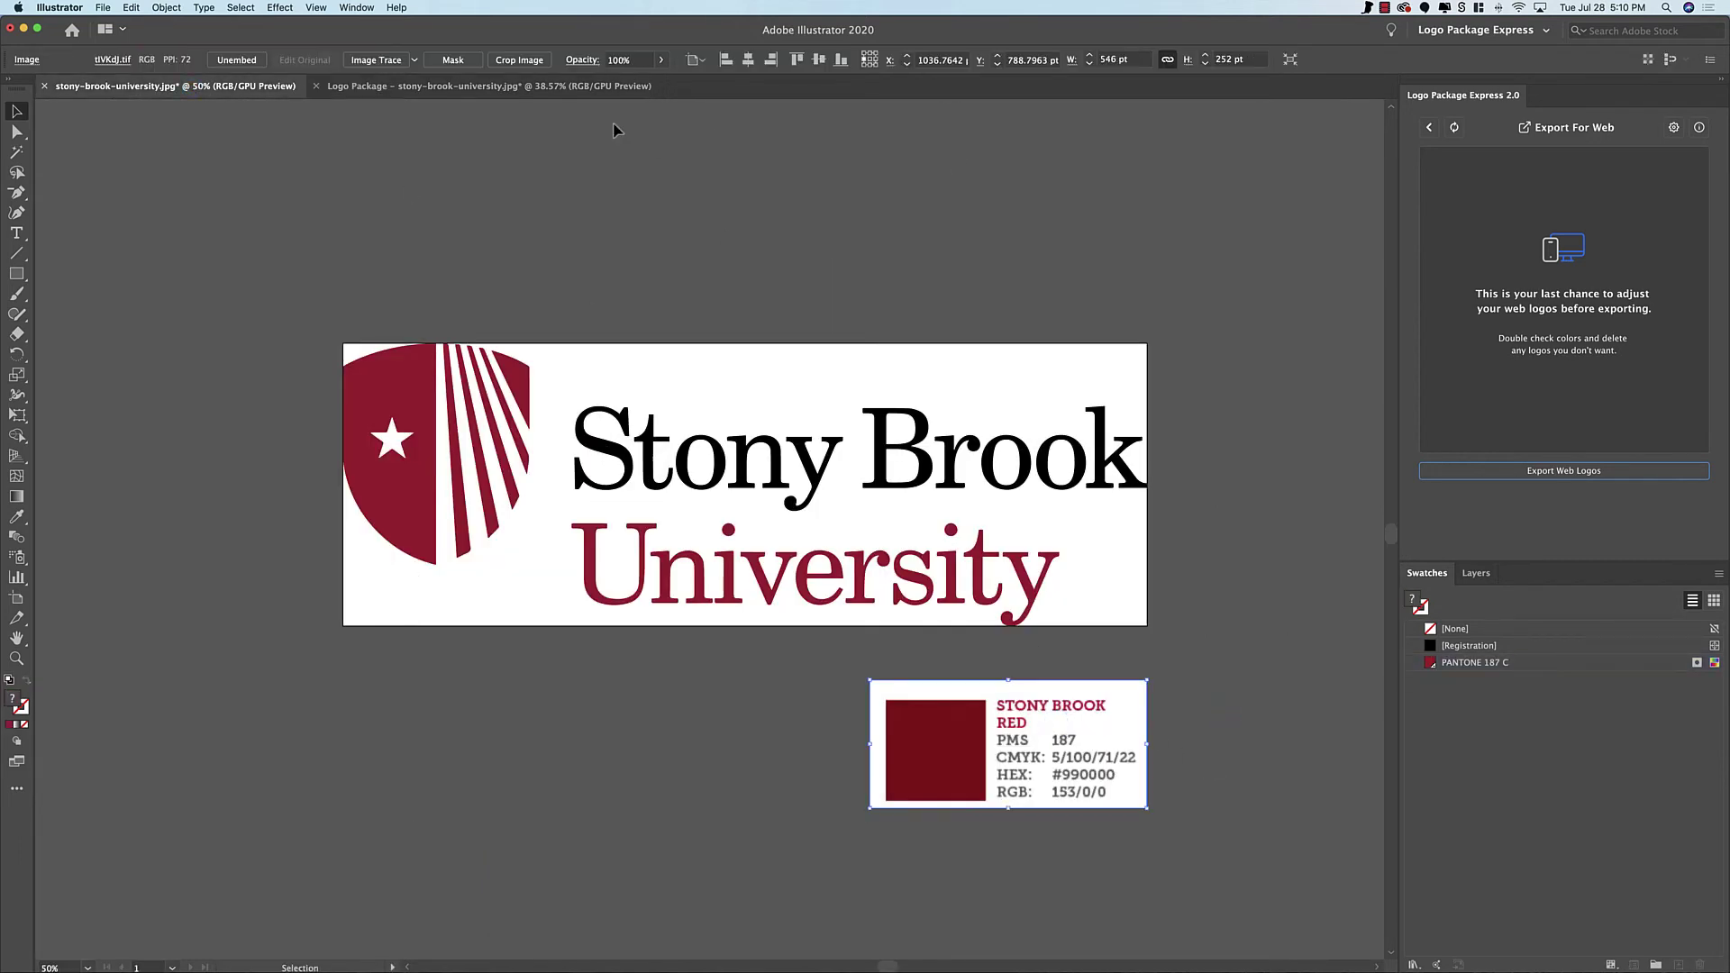
click(541, 85)
scroll(958, 447, right, 2)
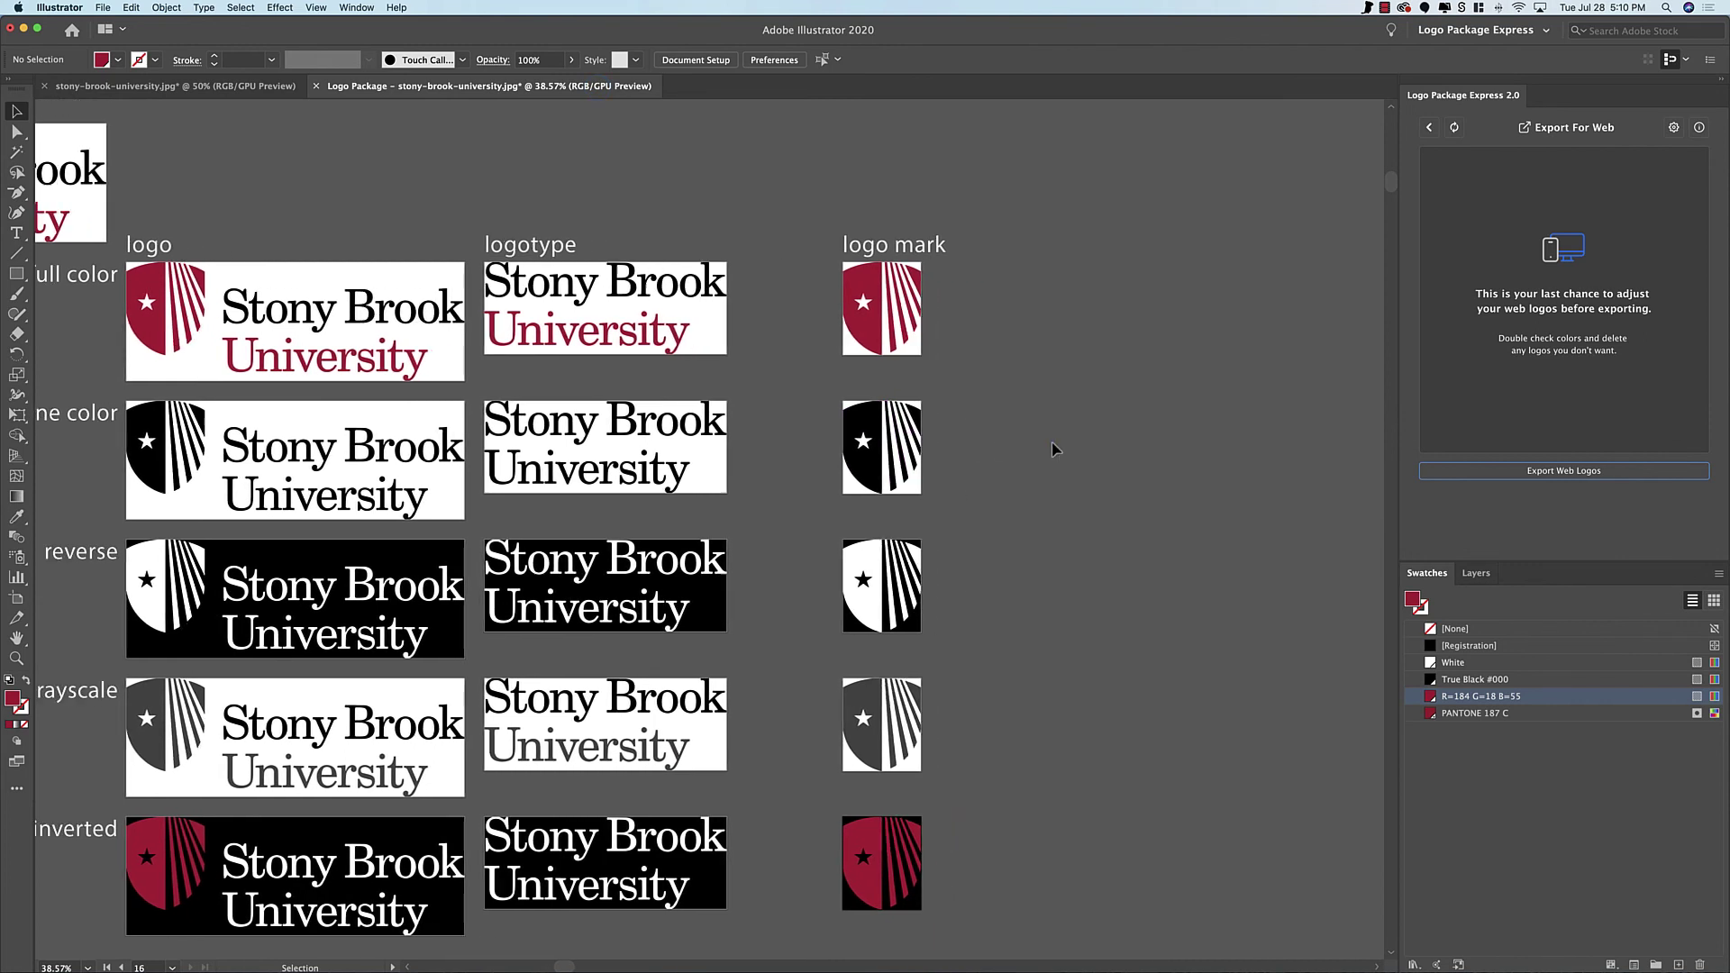
key(ctrl+v)
drag(797, 525, 1250, 449)
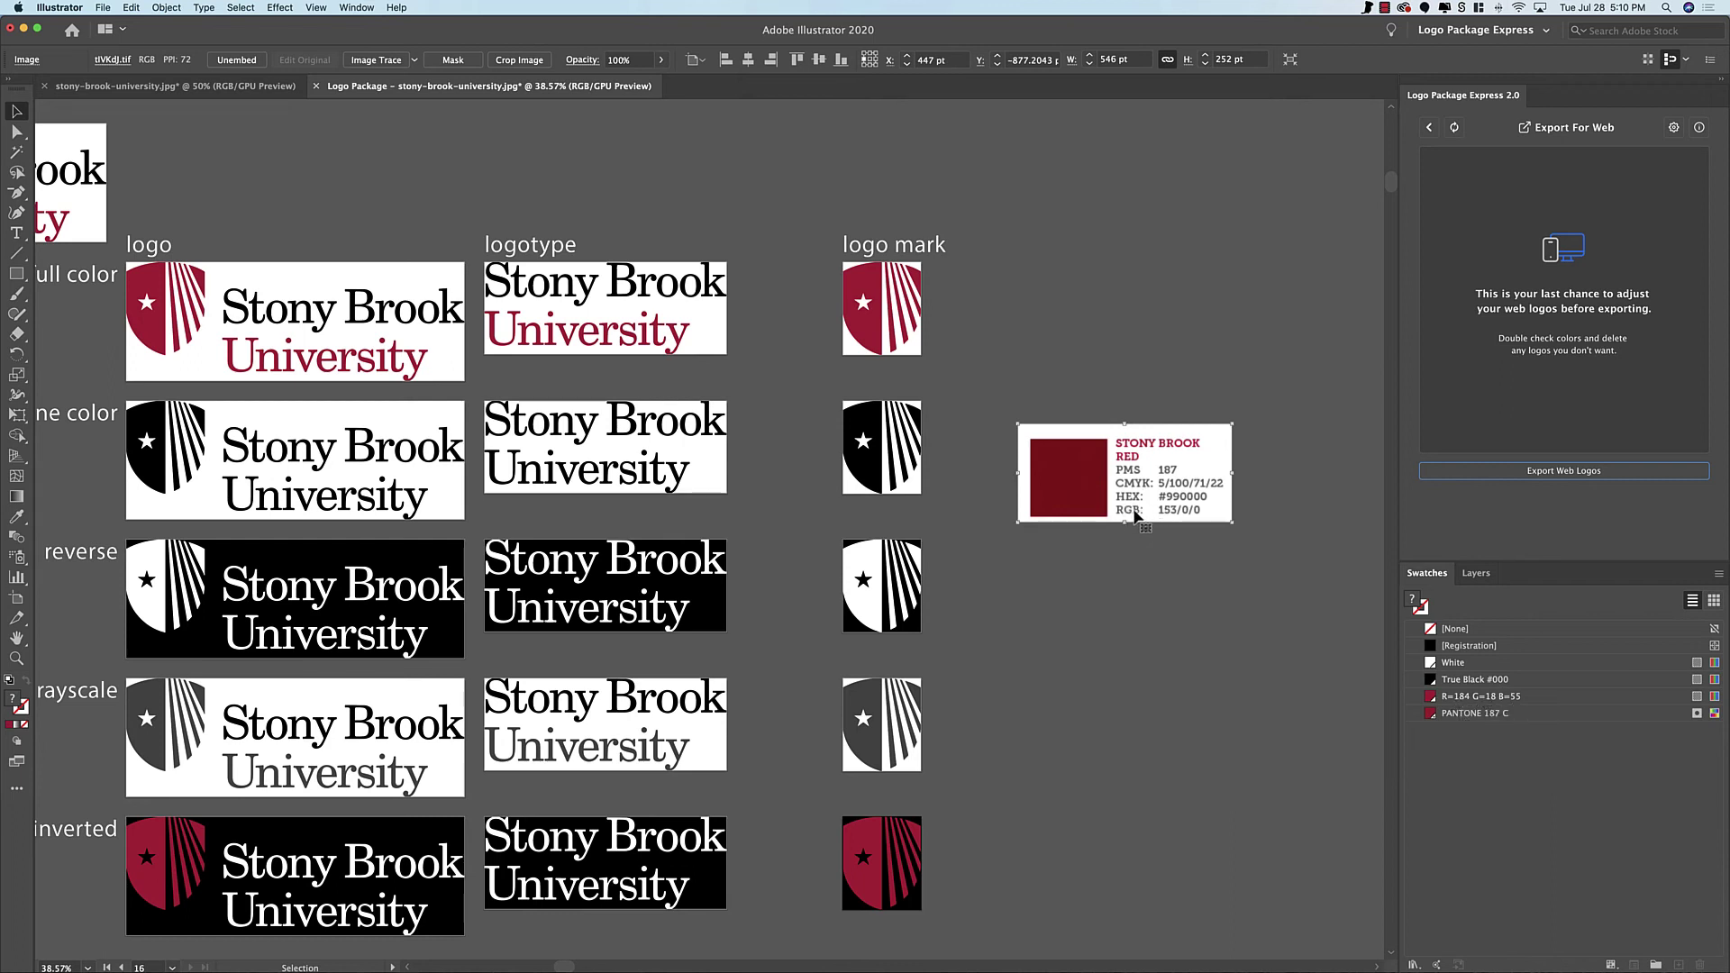
- Set the red RGB swatch to R=153 G=0 B=0
double_click(1430, 698)
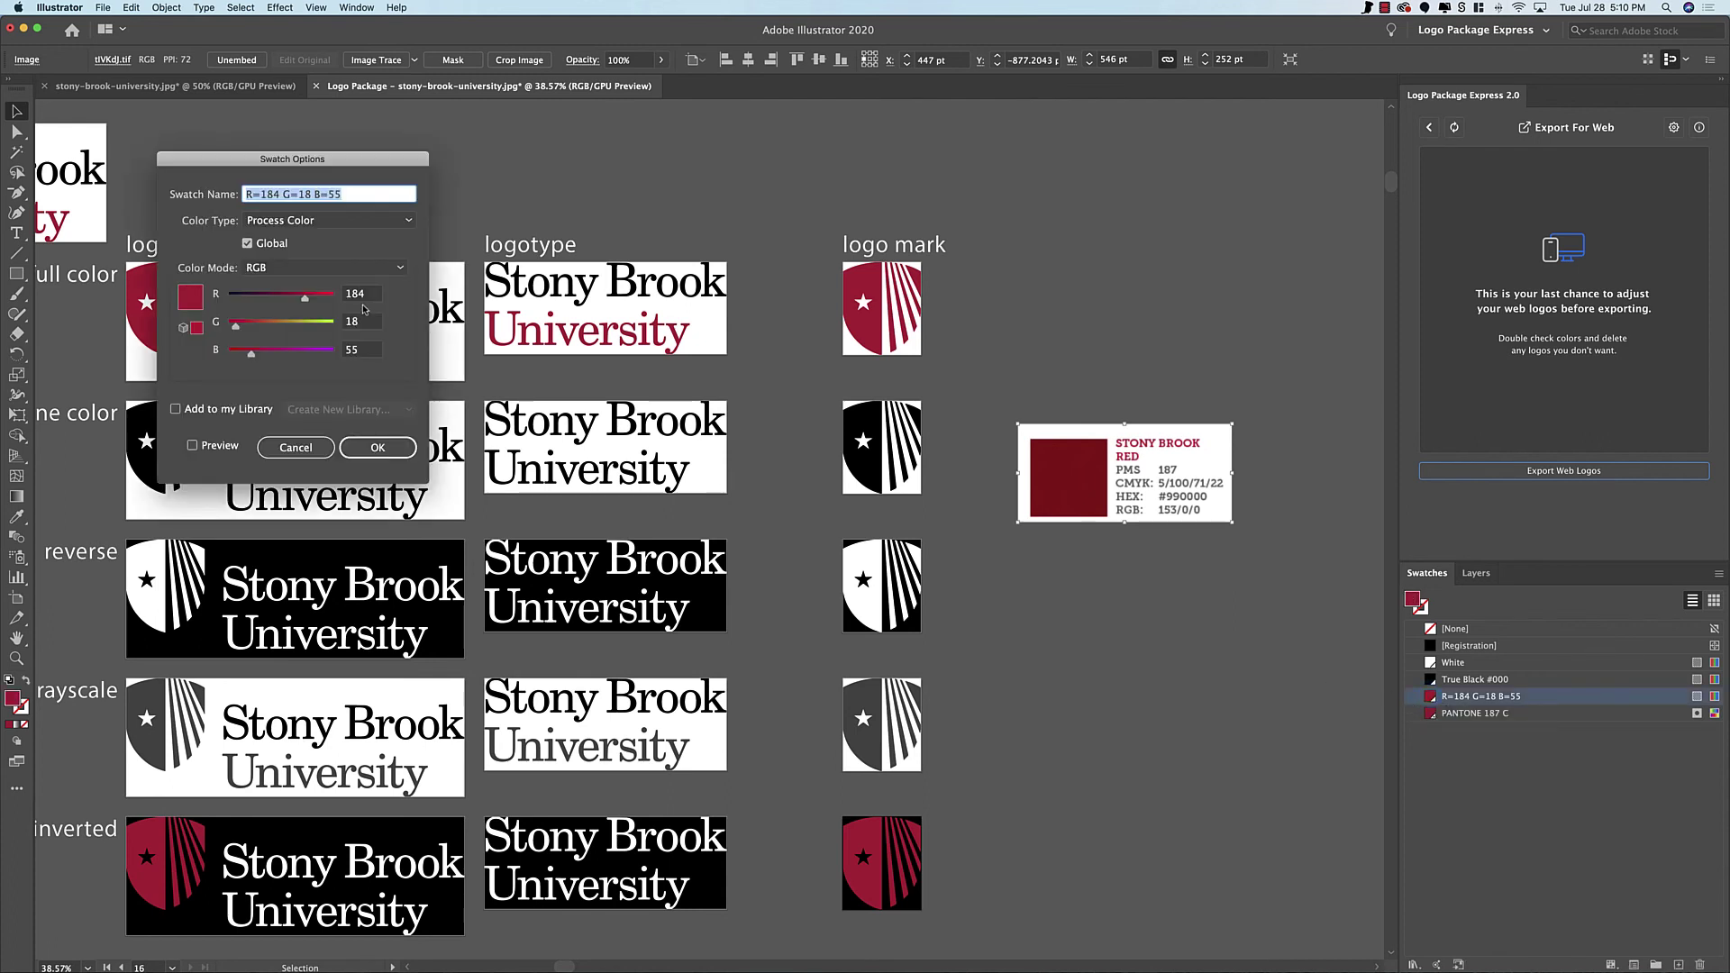
click(360, 293)
text(153)
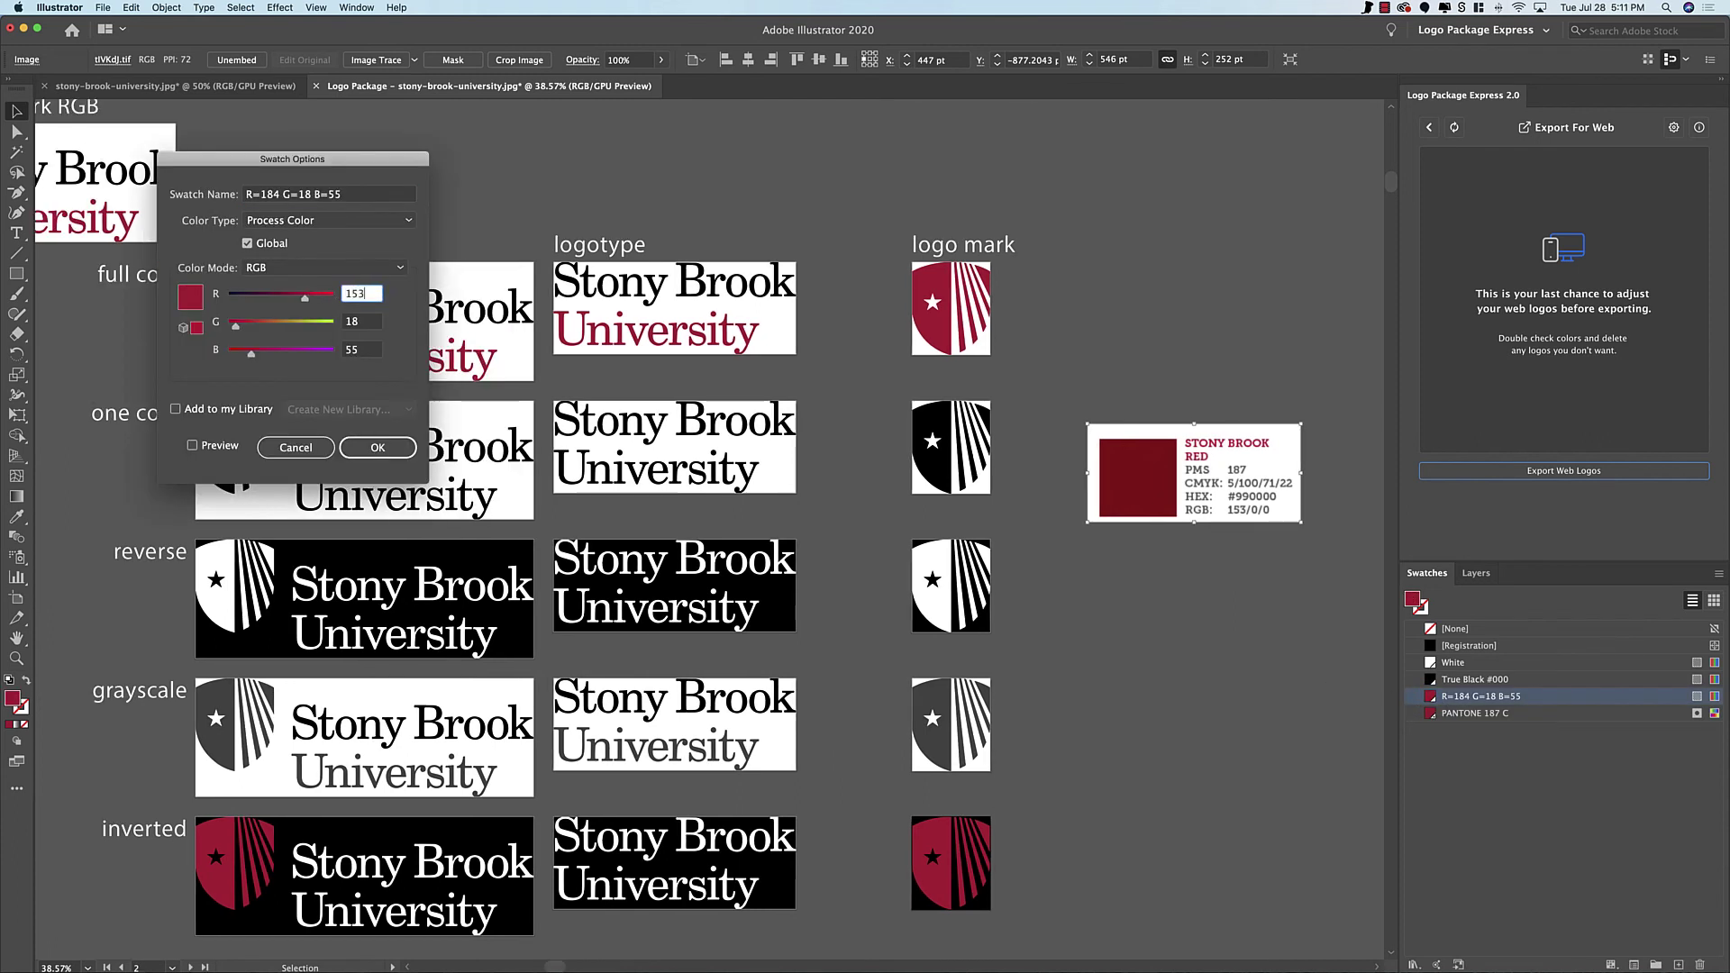
key(Tab)
text(0)
key(Tab)
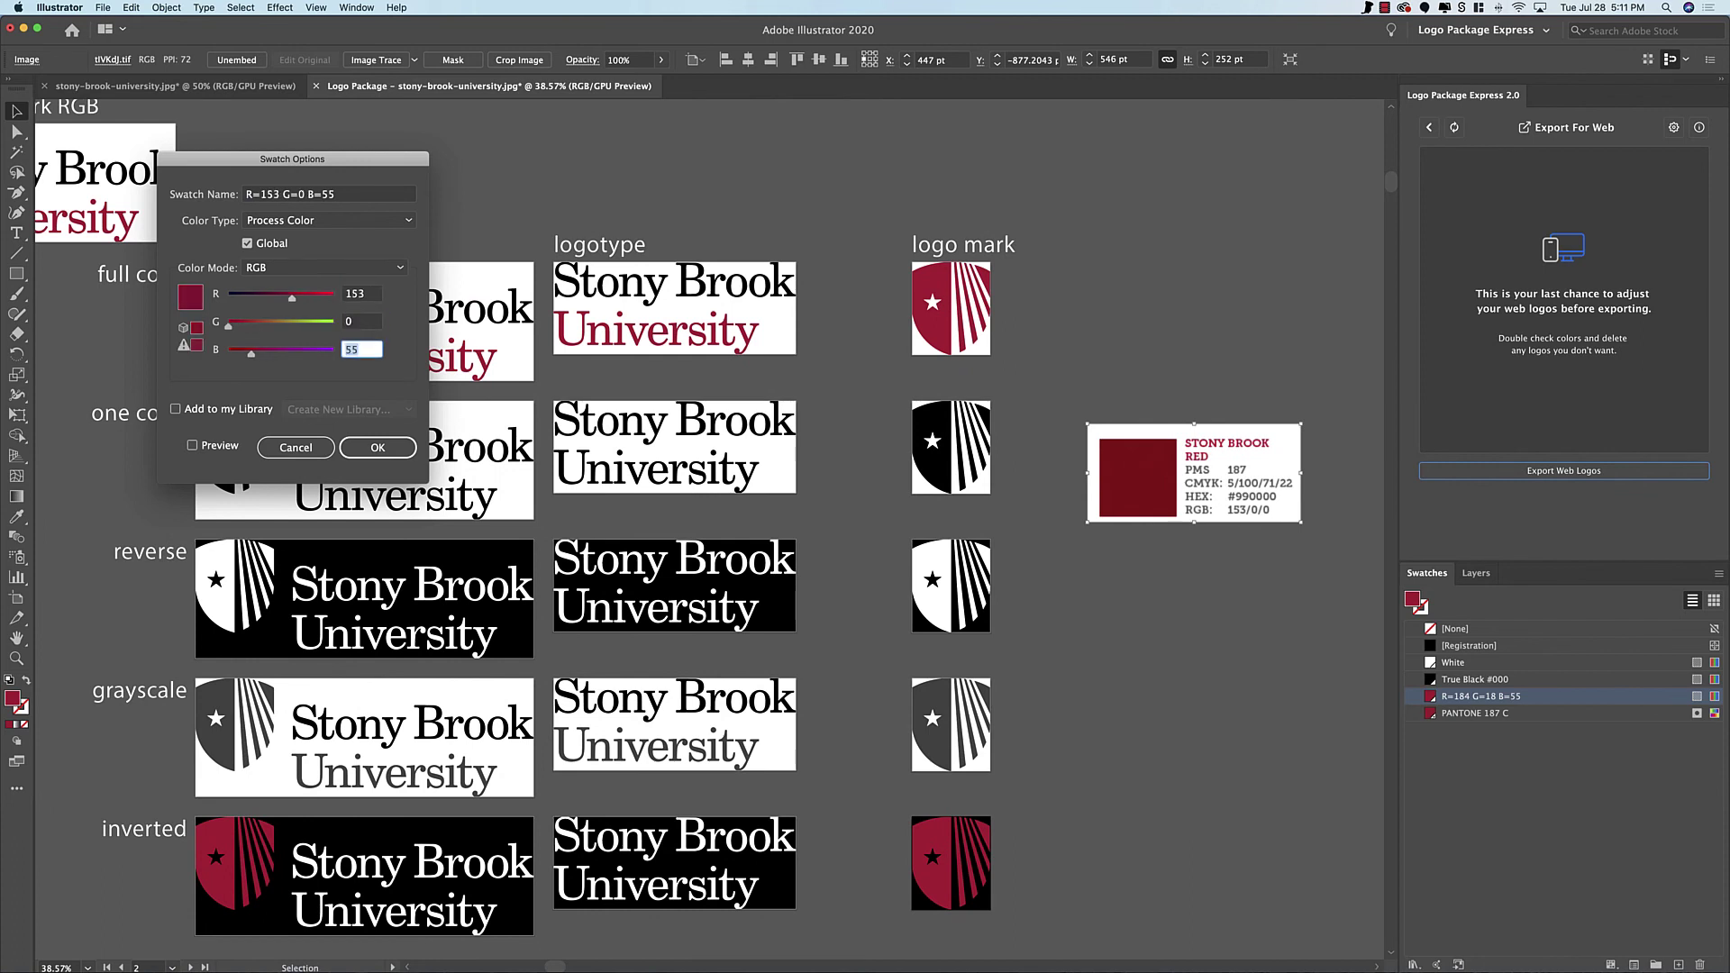
click(390, 450)
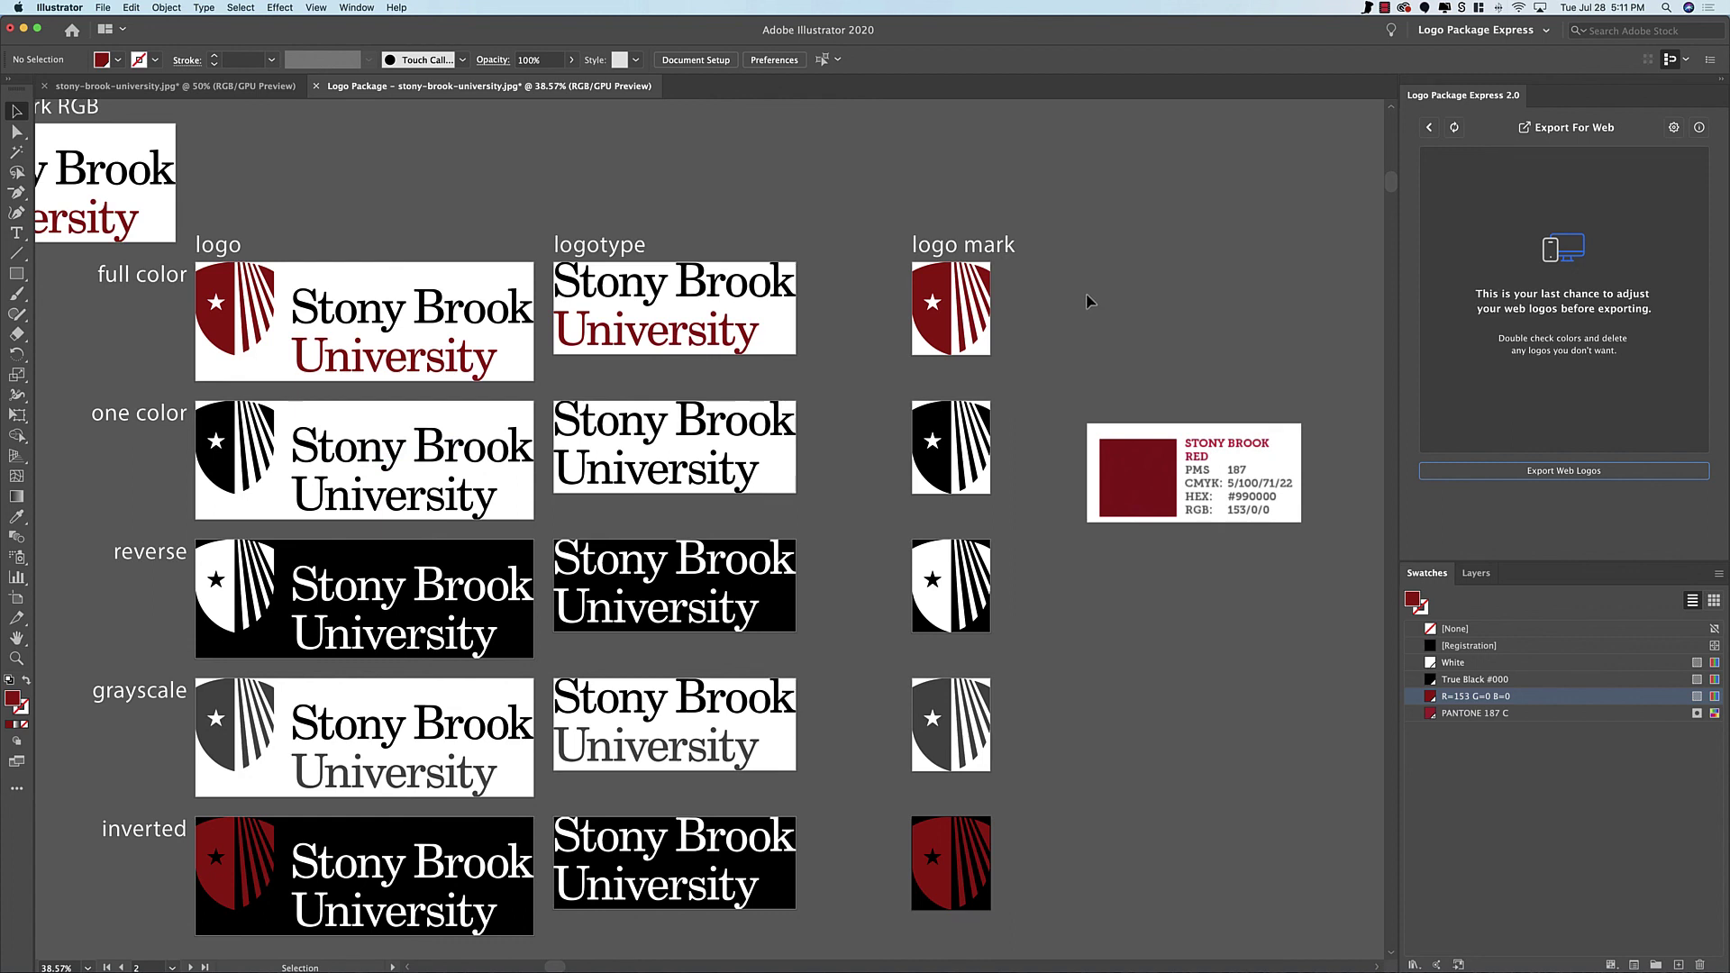
- Check the full-color and inverted logo shields with Direct Selection
key(a)
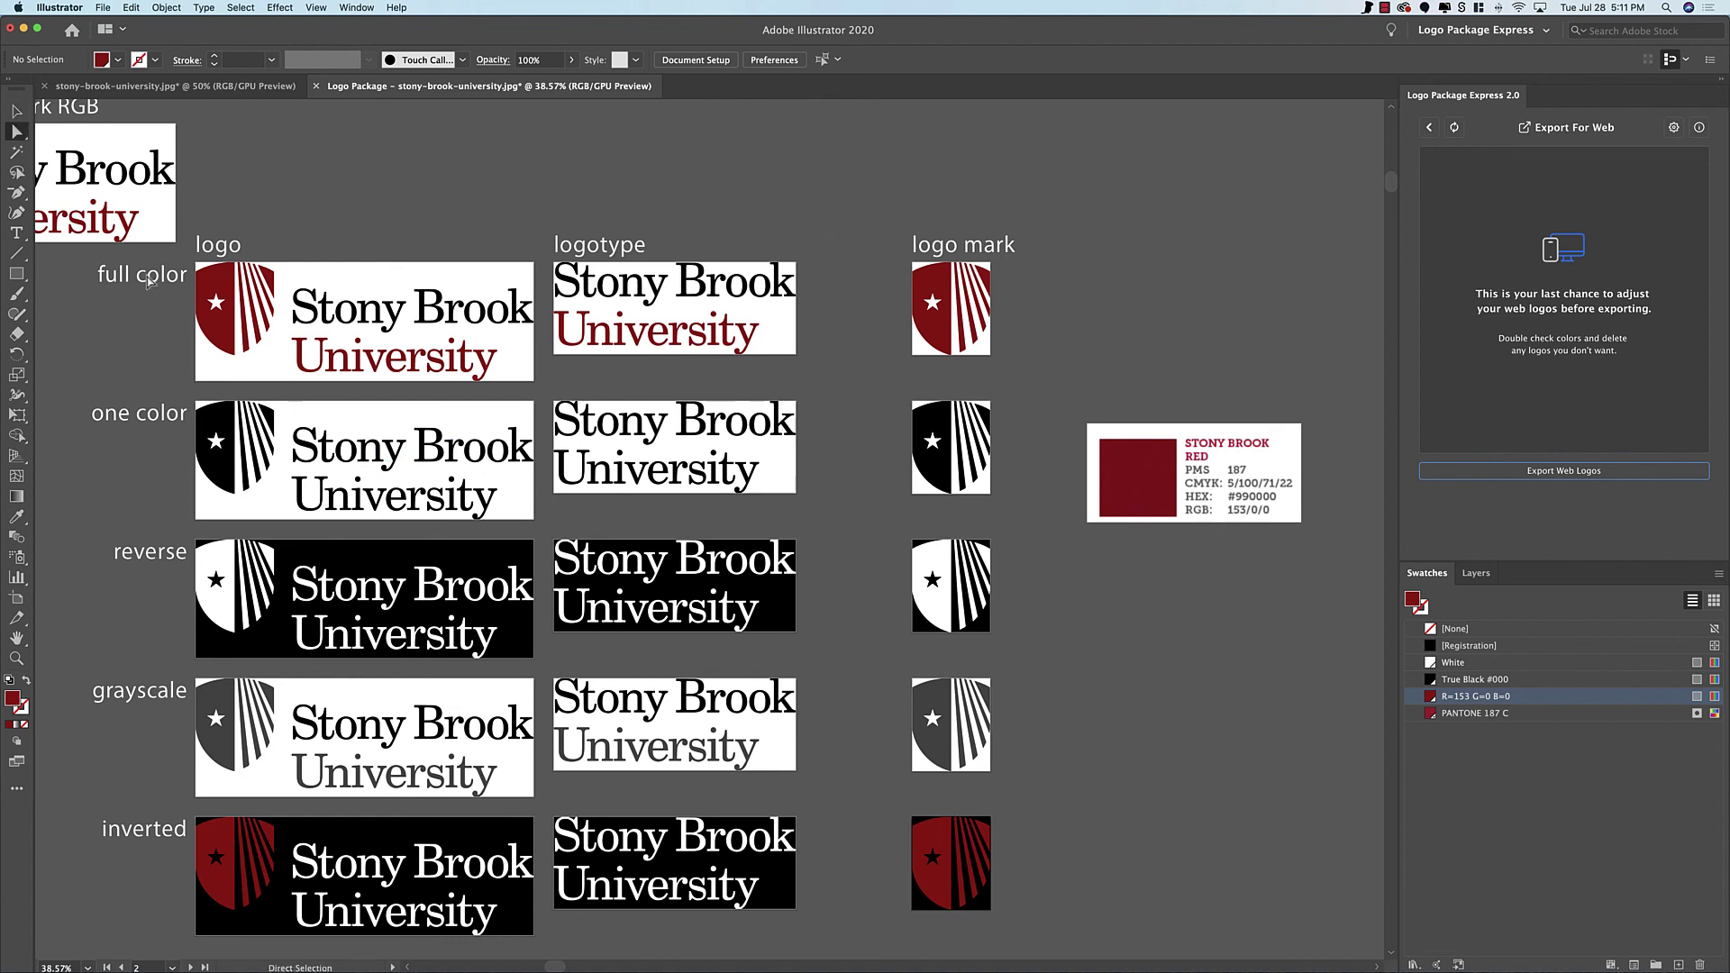
click(216, 288)
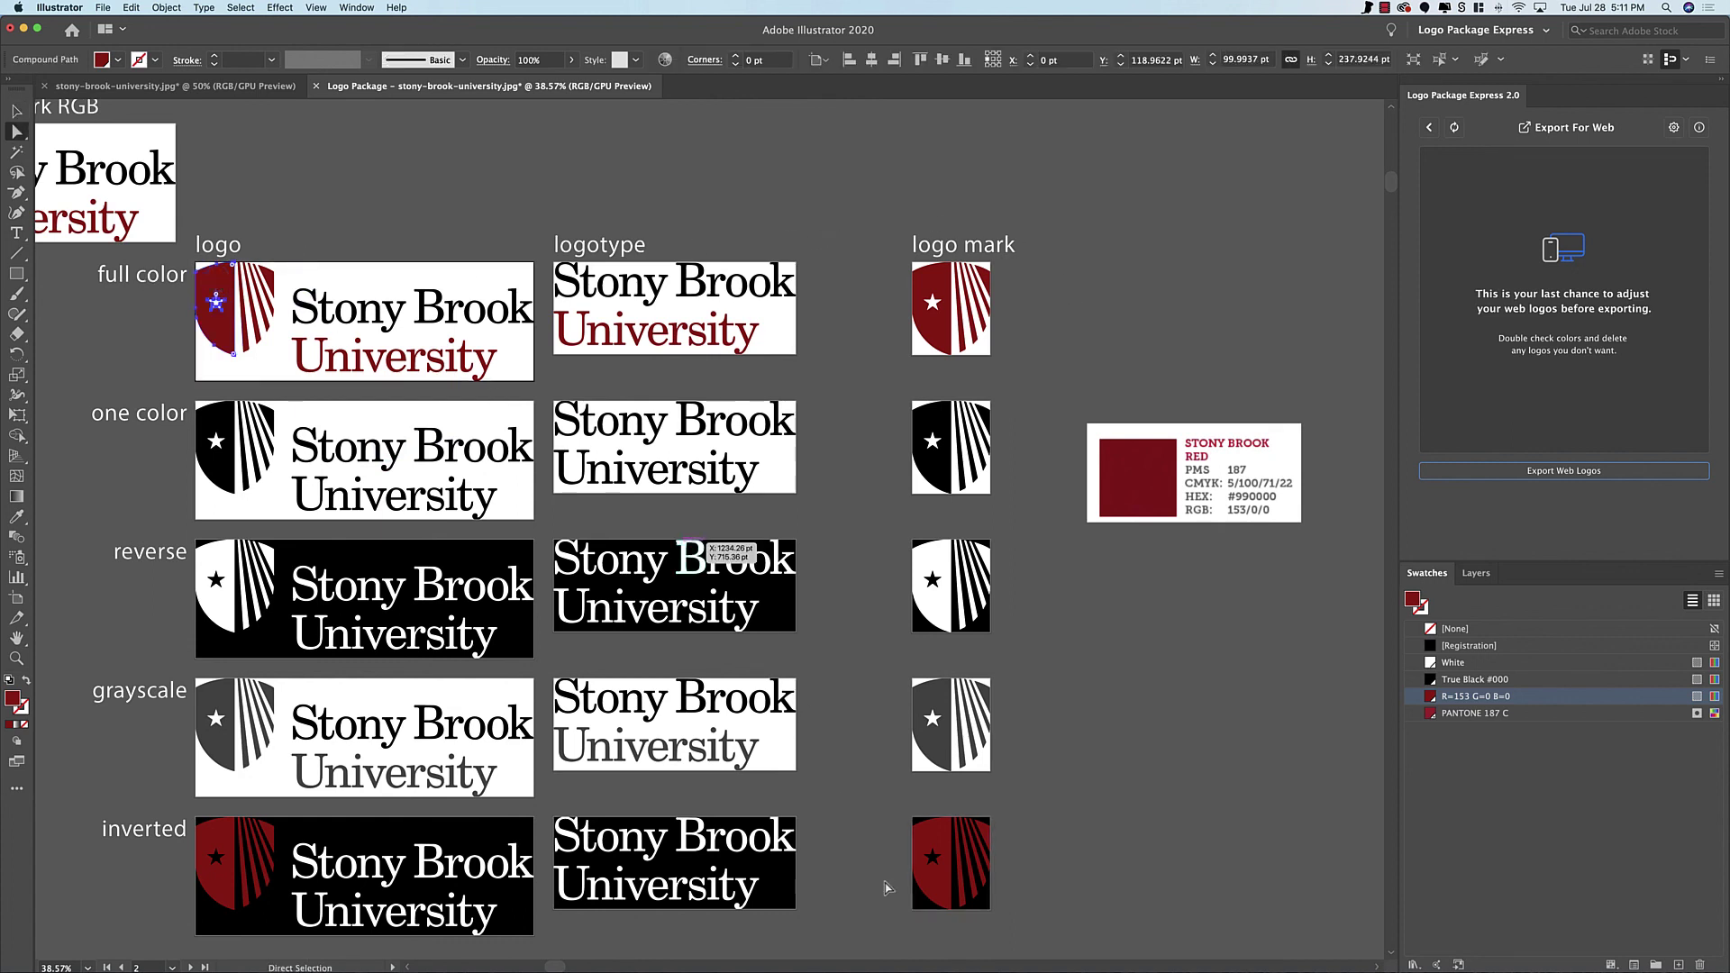
click(216, 836)
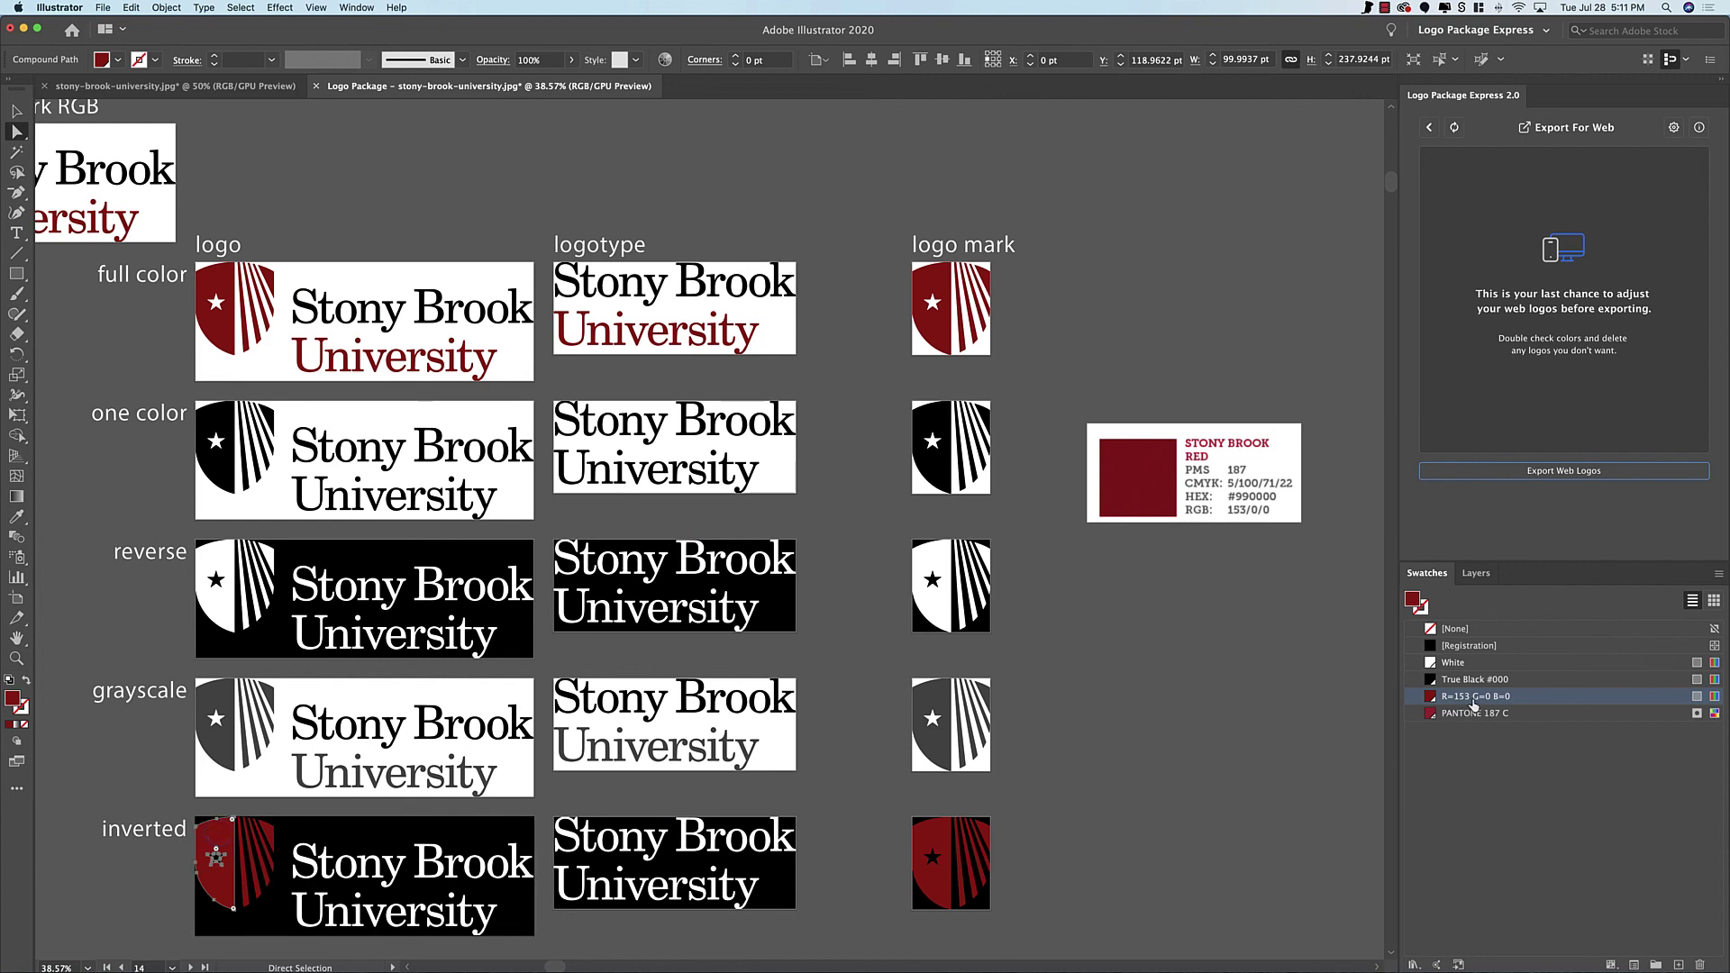
click(1188, 685)
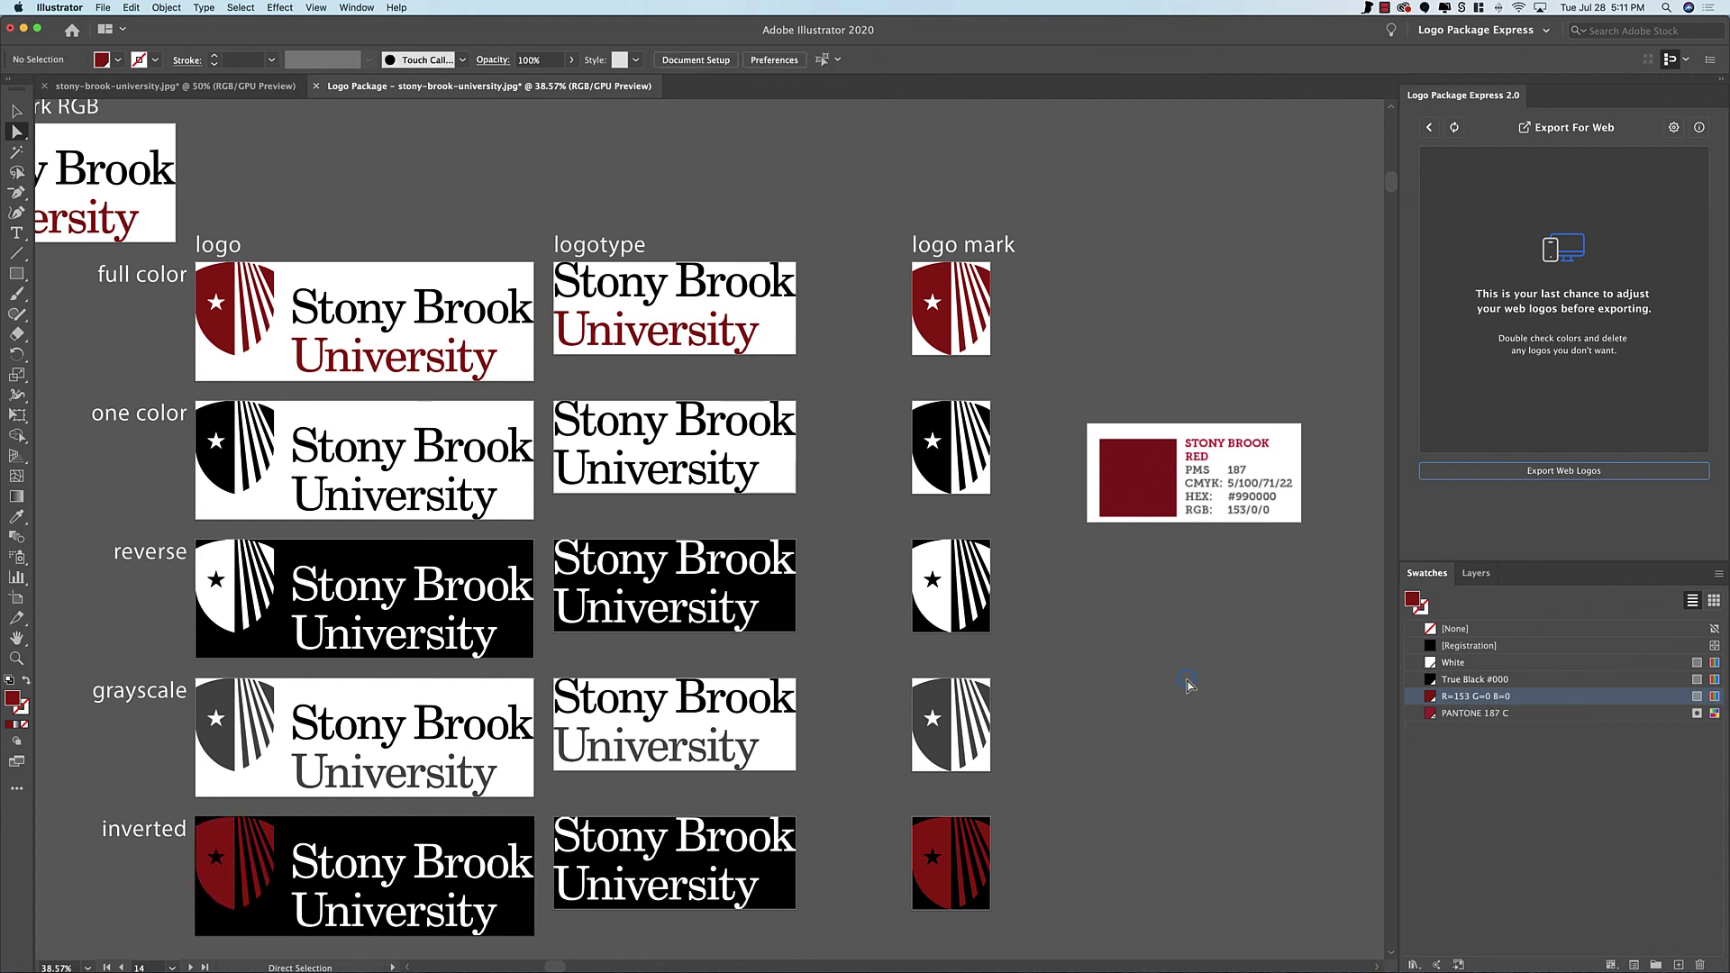